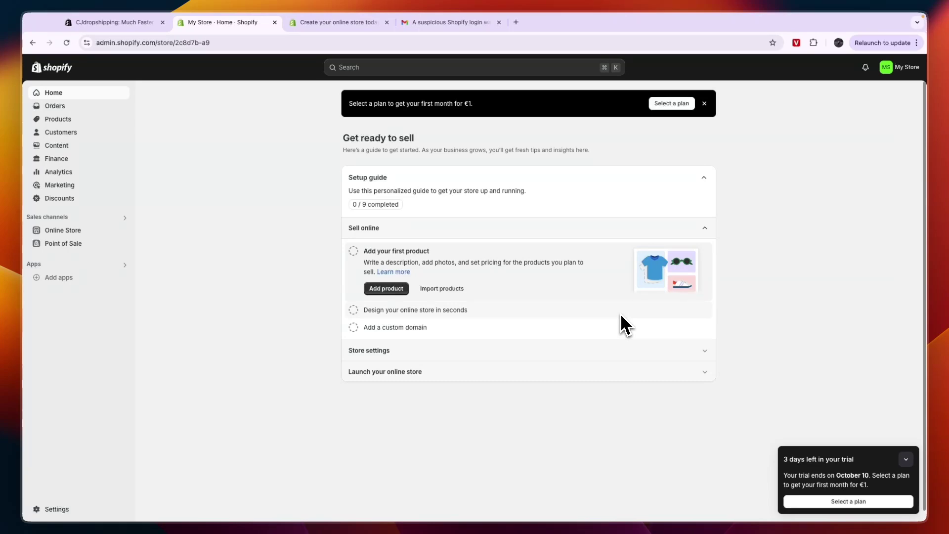
- Close the suspicious Shopify login email and bring up the Shopify free-trial sign-up page
key(ctrl+shift+Tab)
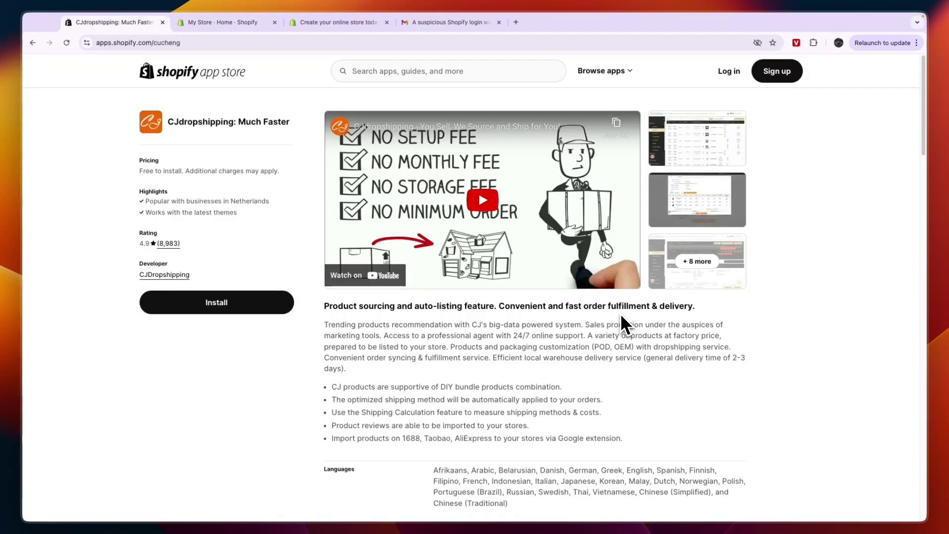
key(ctrl+Tab)
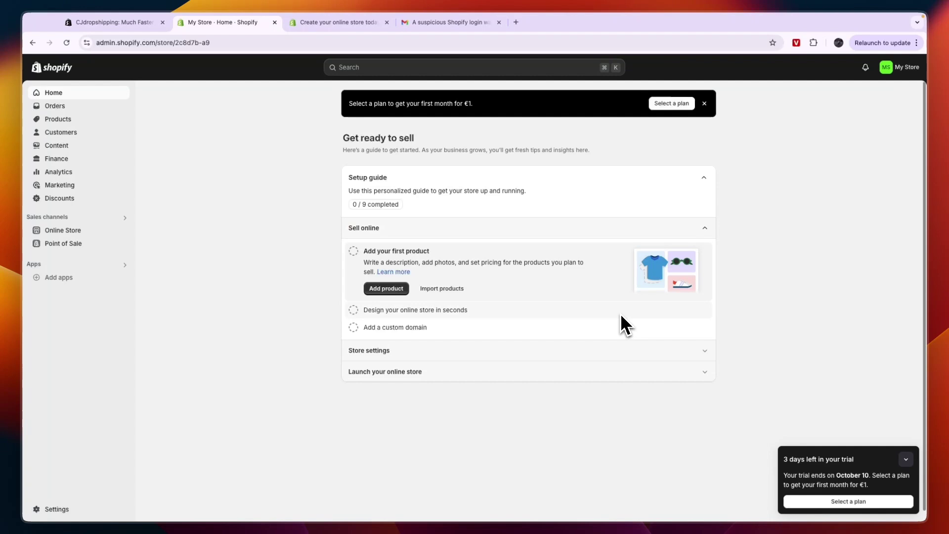
click(499, 22)
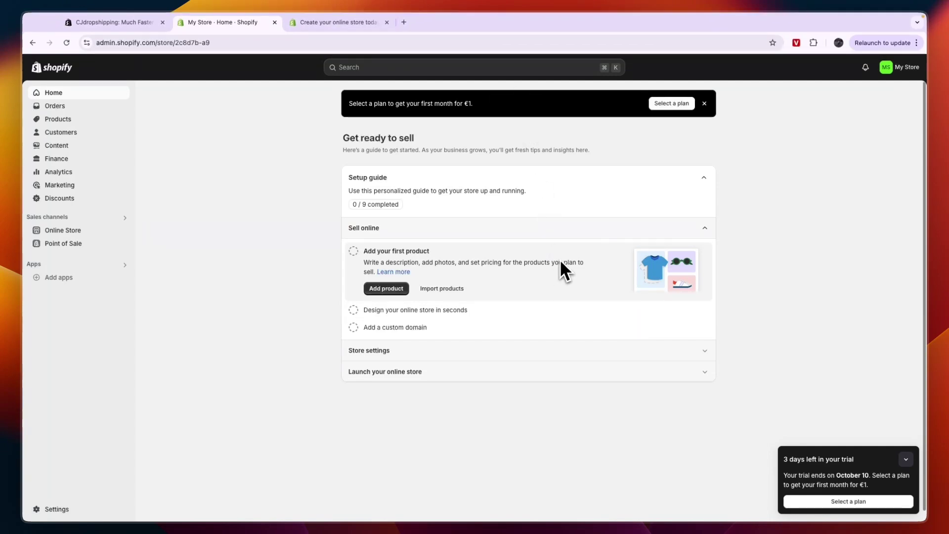
key(ctrl+Tab)
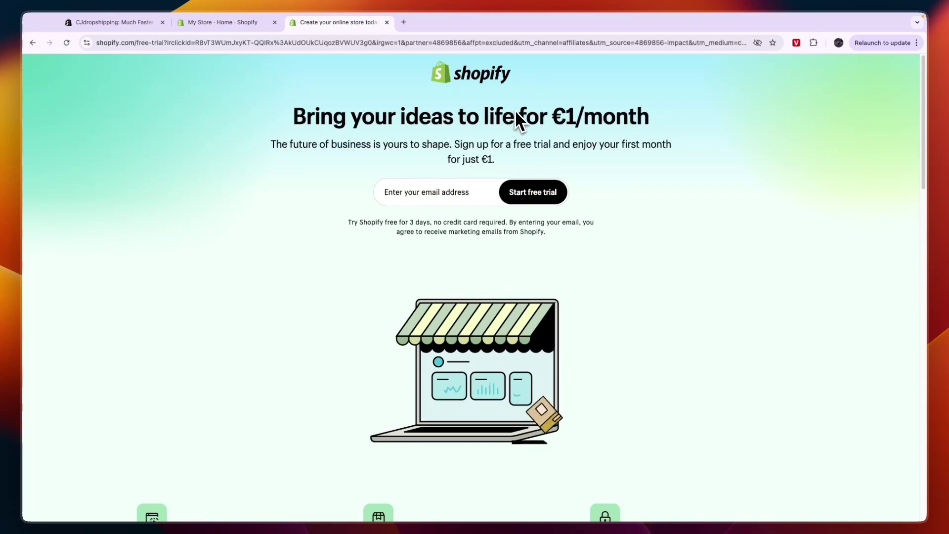
- Highlight the free-trial and €1/month offer text, then switch to the CJdropshipping App Store listing
click(515, 145)
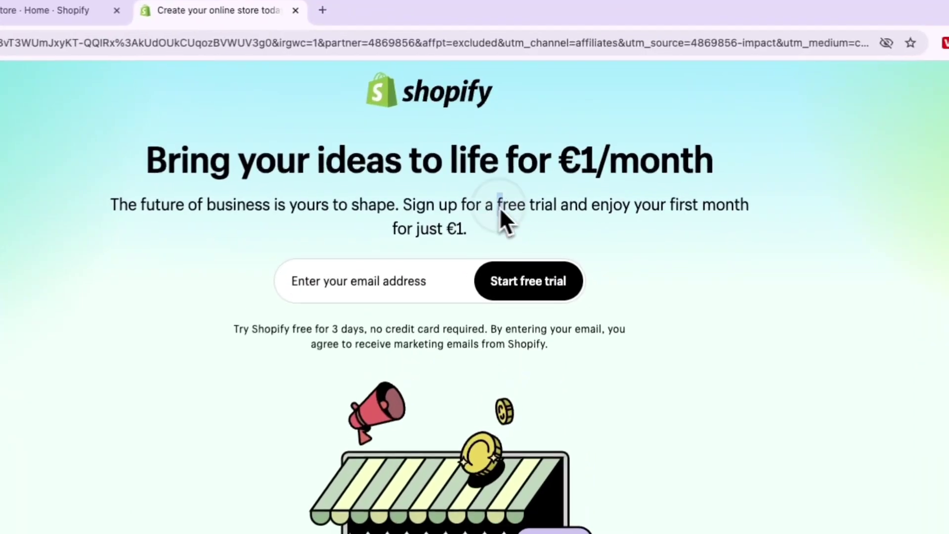
drag(501, 210, 406, 247)
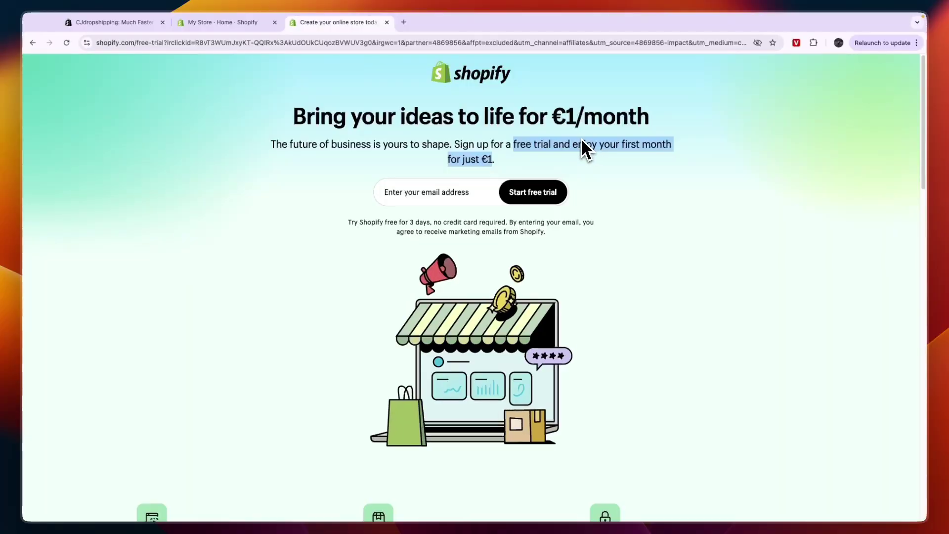
click(531, 233)
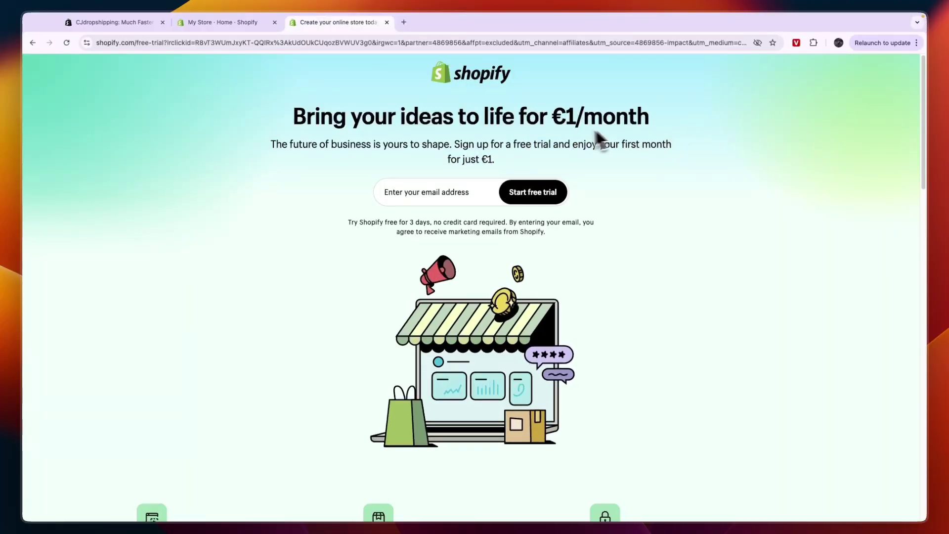
drag(554, 124, 660, 124)
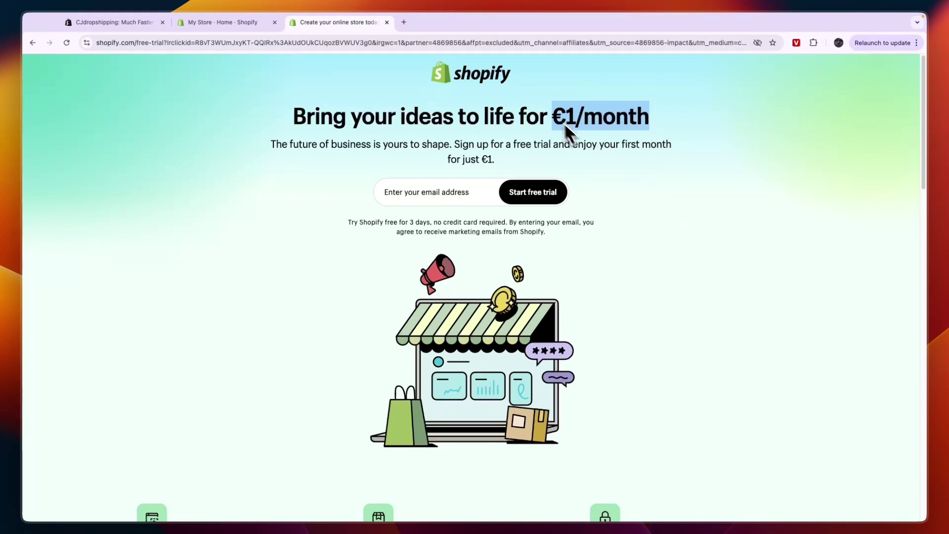
click(603, 150)
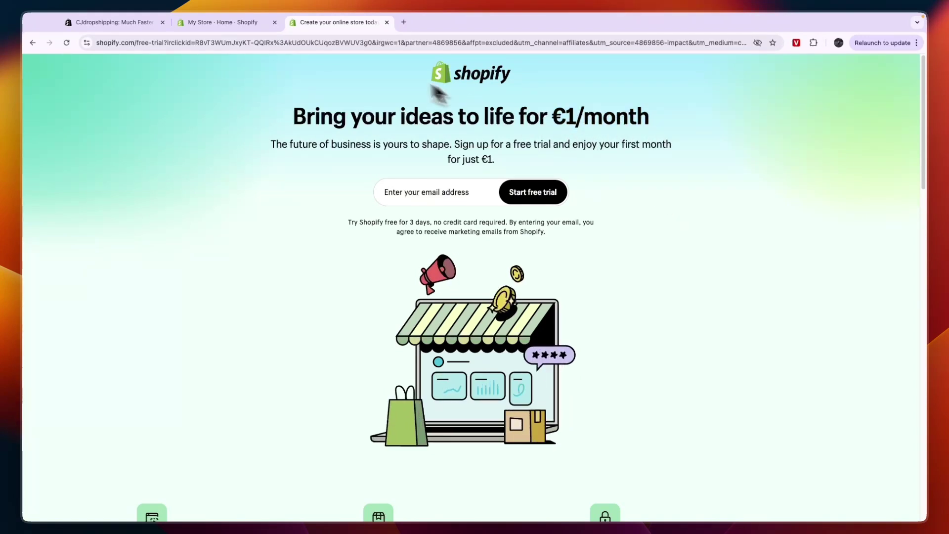
click(108, 23)
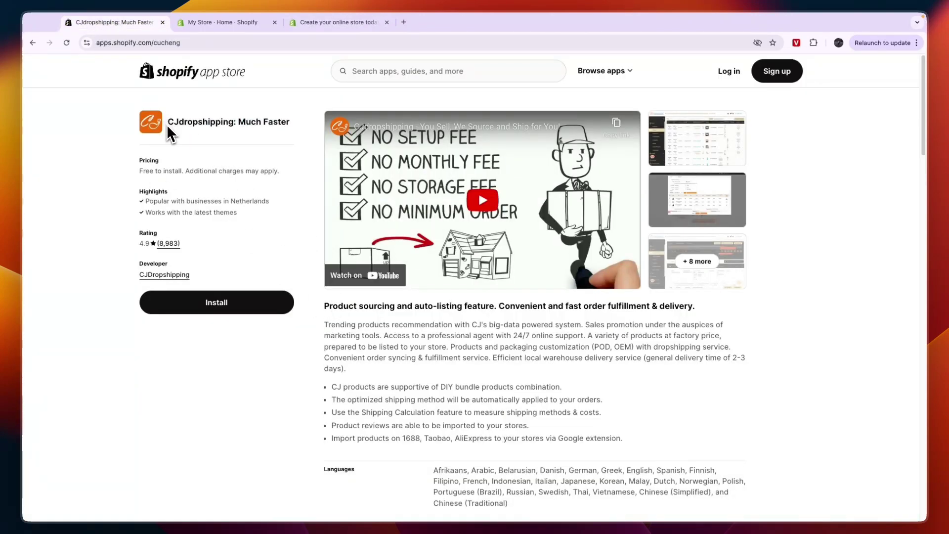
- Install CJdropshipping: Much Faster using the store's Shopify account, approving its data access
drag(168, 124, 292, 122)
click(288, 126)
click(220, 302)
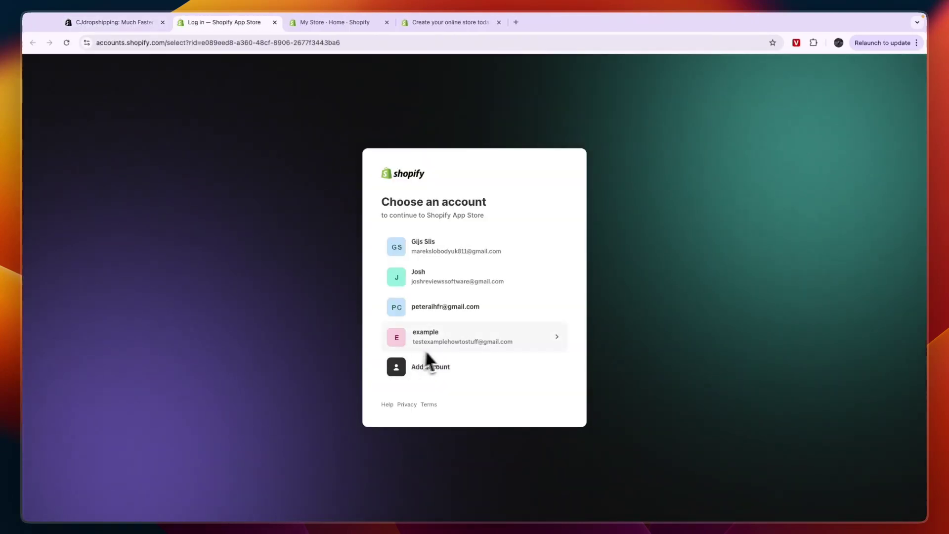
click(444, 343)
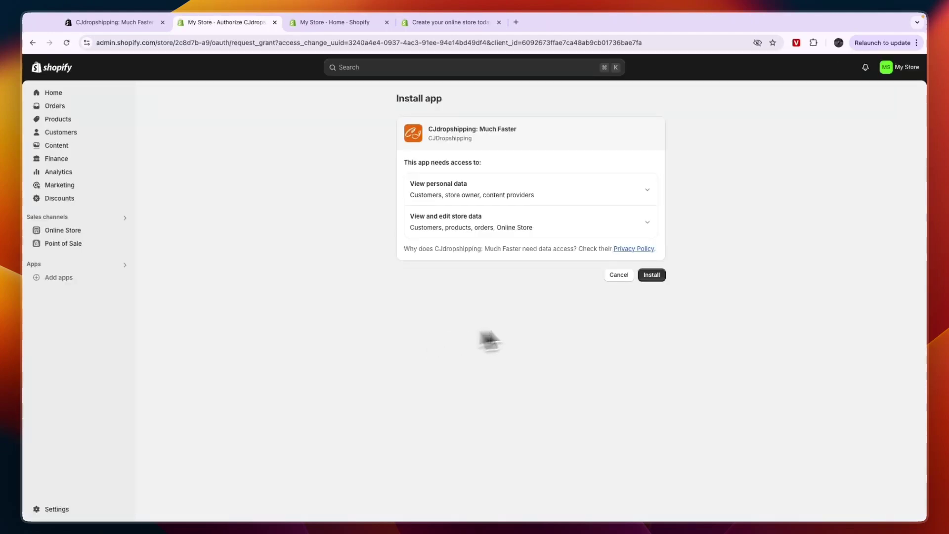
click(652, 275)
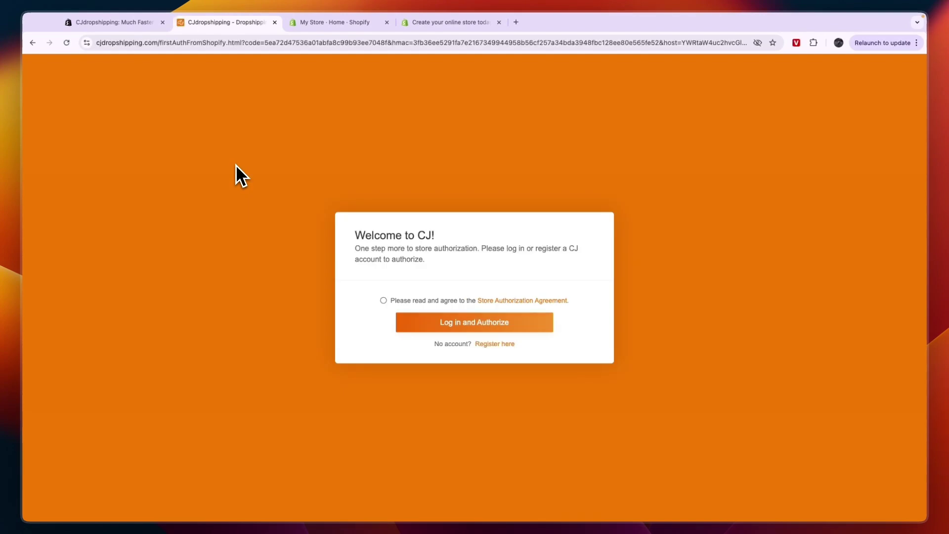
- Accept the Store Authorization Agreement, log in to authorize, and sign up for a new CJ account
click(383, 300)
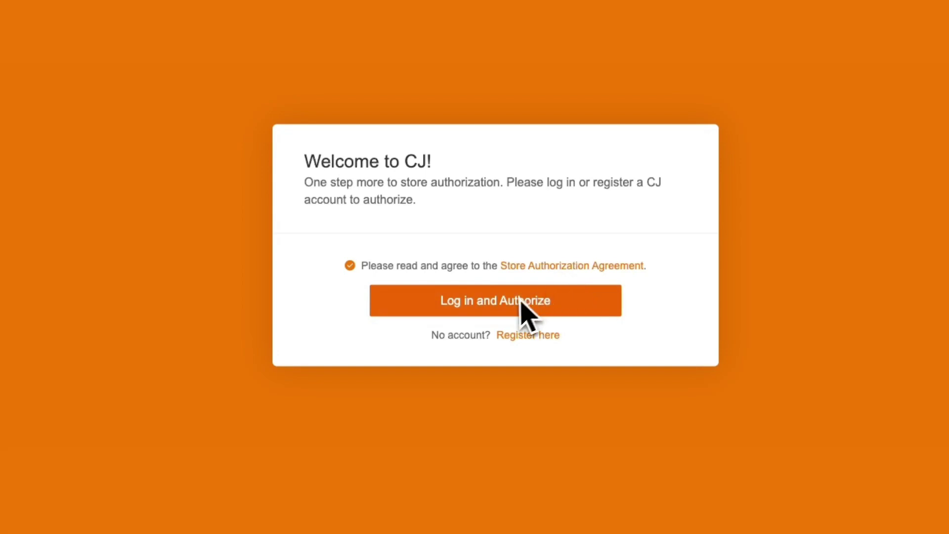
click(506, 307)
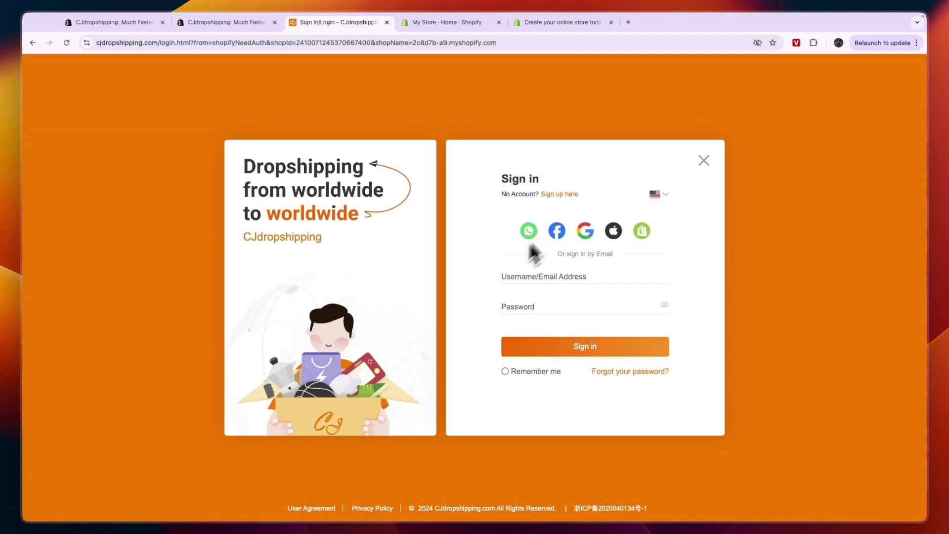
click(557, 195)
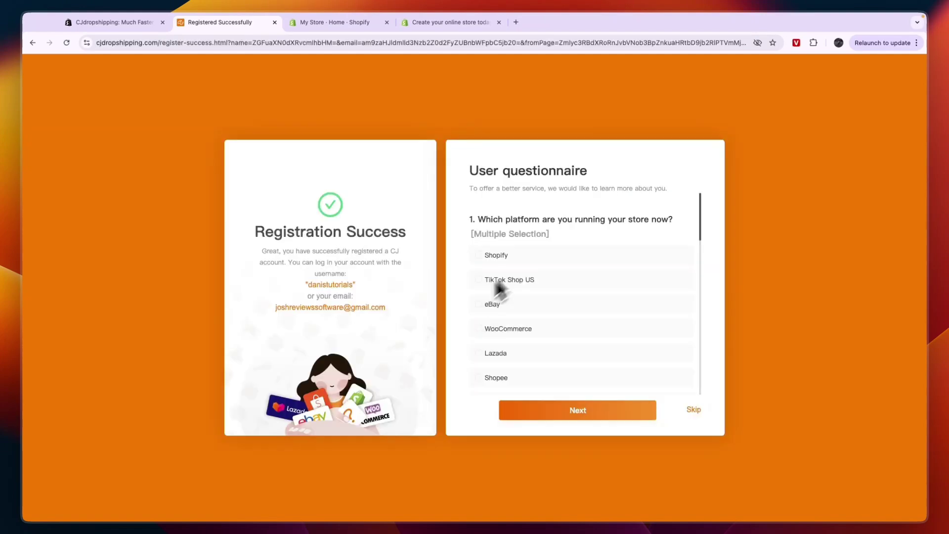
- Answer Shopify as the store platform in the questionnaire's first question
drag(481, 214, 651, 225)
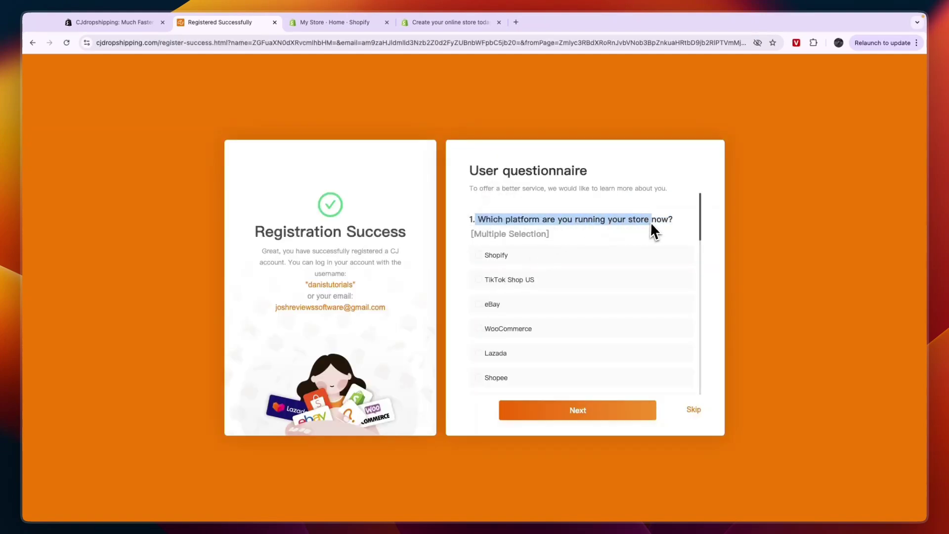
click(561, 257)
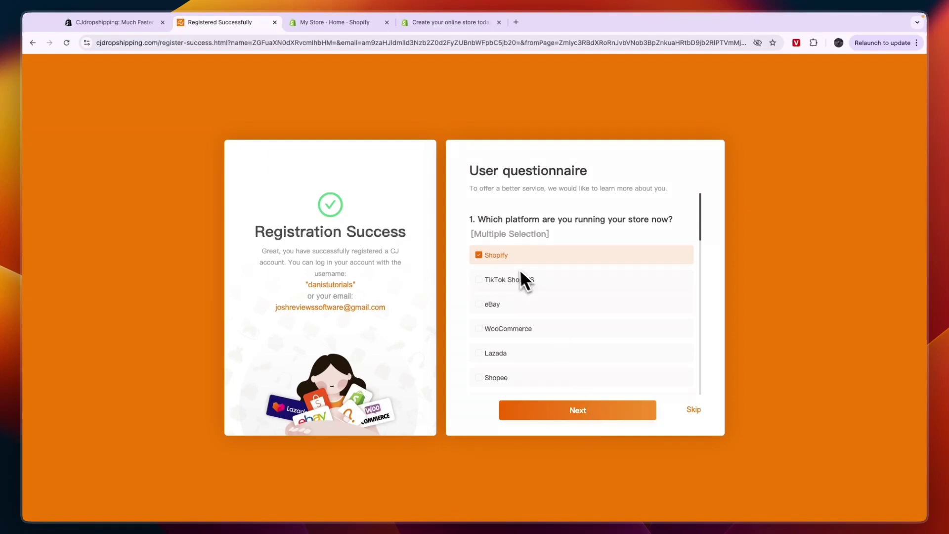
click(560, 410)
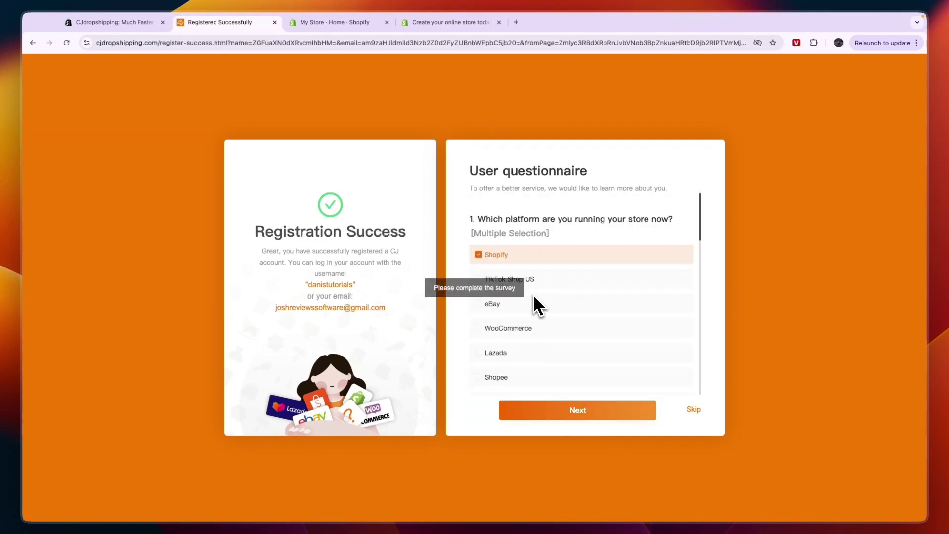
- Review the remaining questions, including product categories, and submit the questionnaire
scroll(533, 296, down, 3)
scroll(534, 299, down, 2)
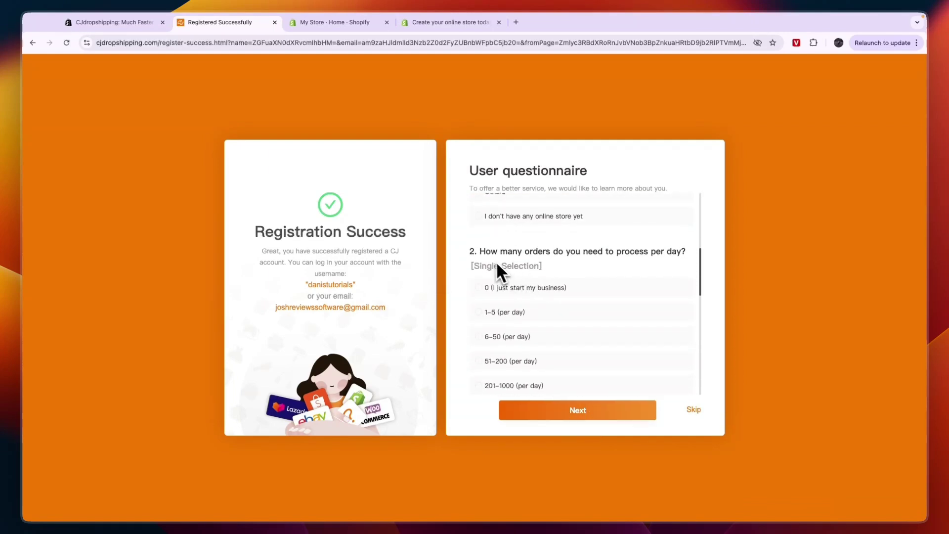
scroll(581, 267, down, 2)
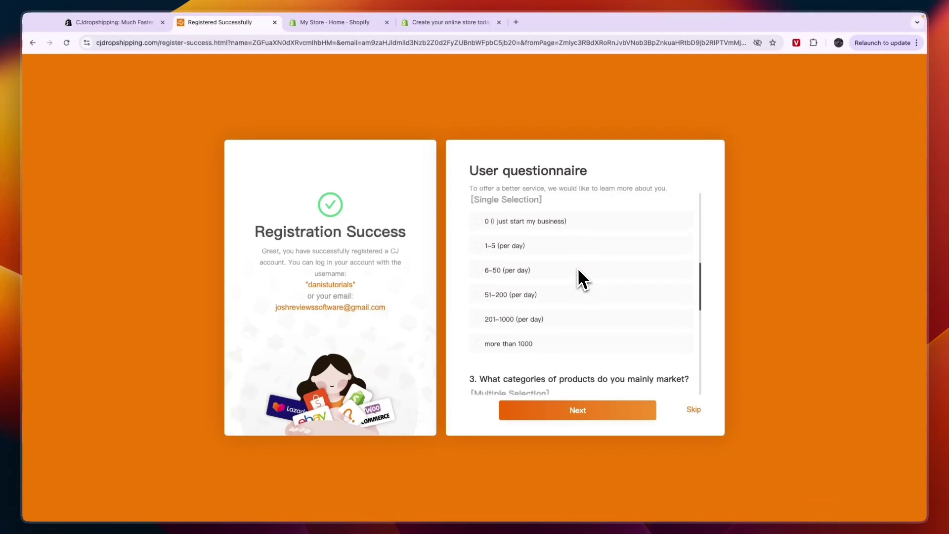
scroll(544, 271, up, 1)
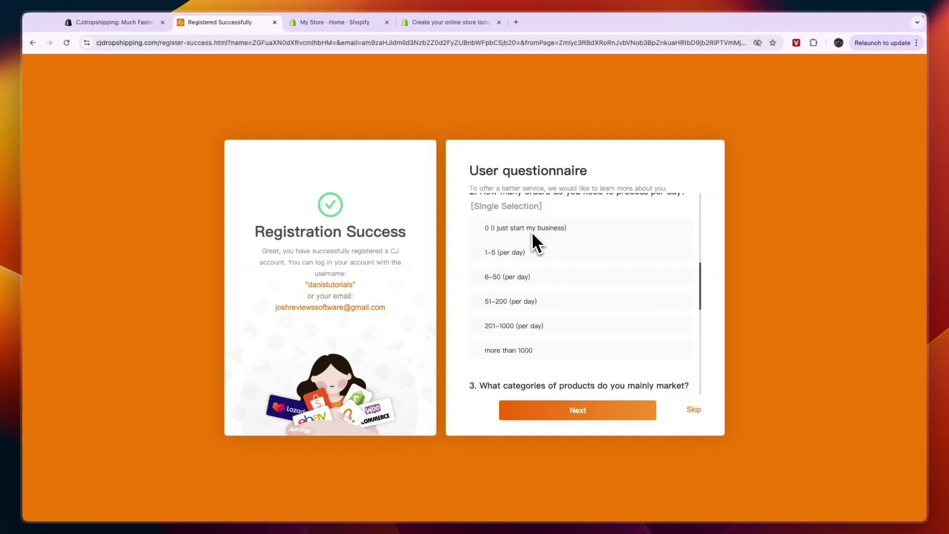
scroll(530, 266, down, 3)
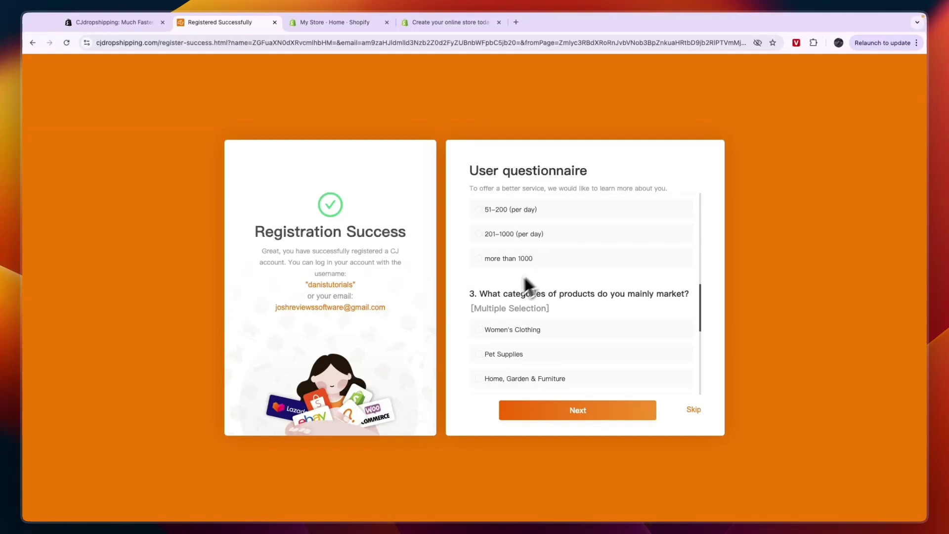
drag(482, 301, 641, 301)
scroll(630, 303, down, 3)
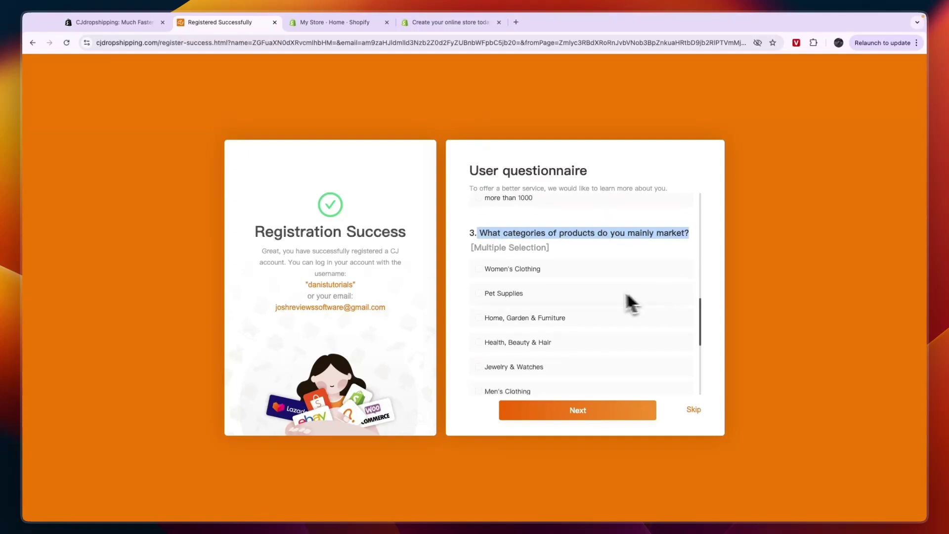
scroll(565, 313, down, 5)
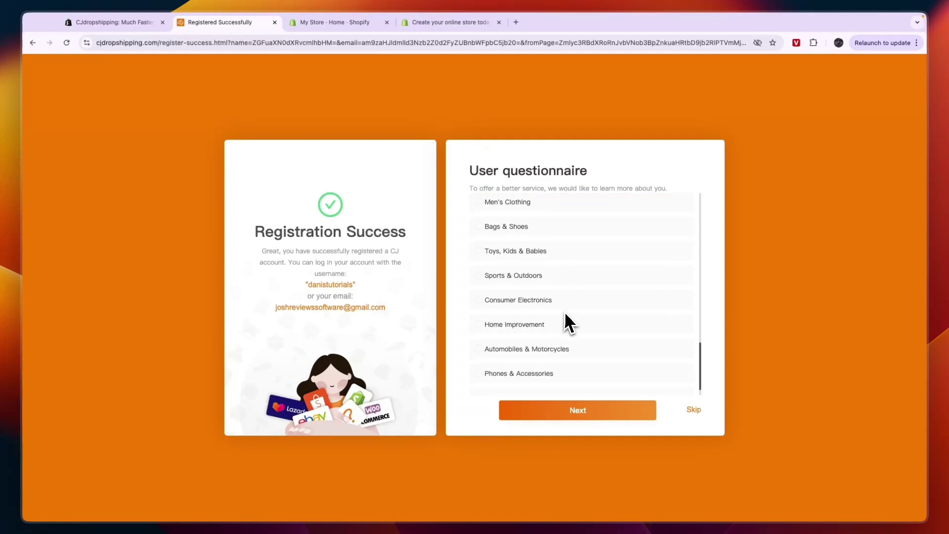
click(564, 411)
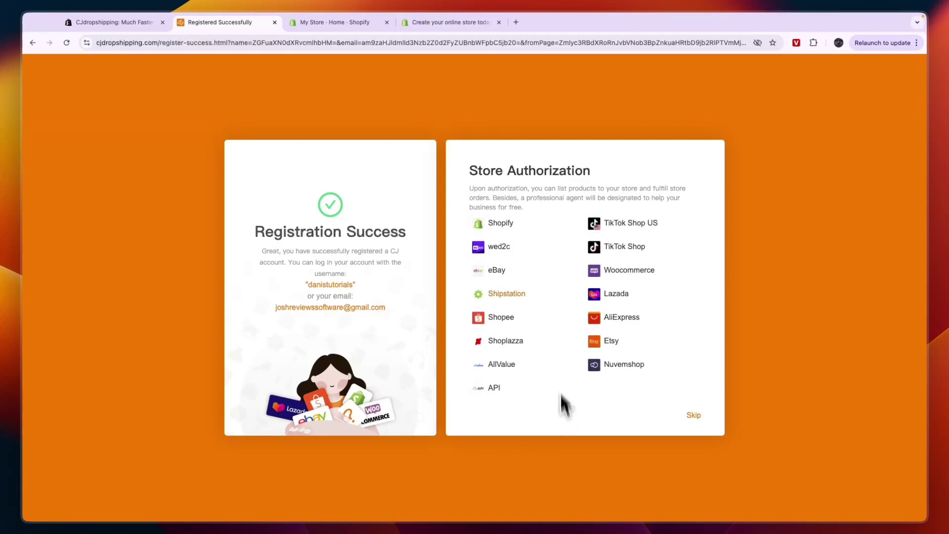
- Choose Shopify for authorization, close the extra free-trial tab, and skip to finish authorization
click(500, 223)
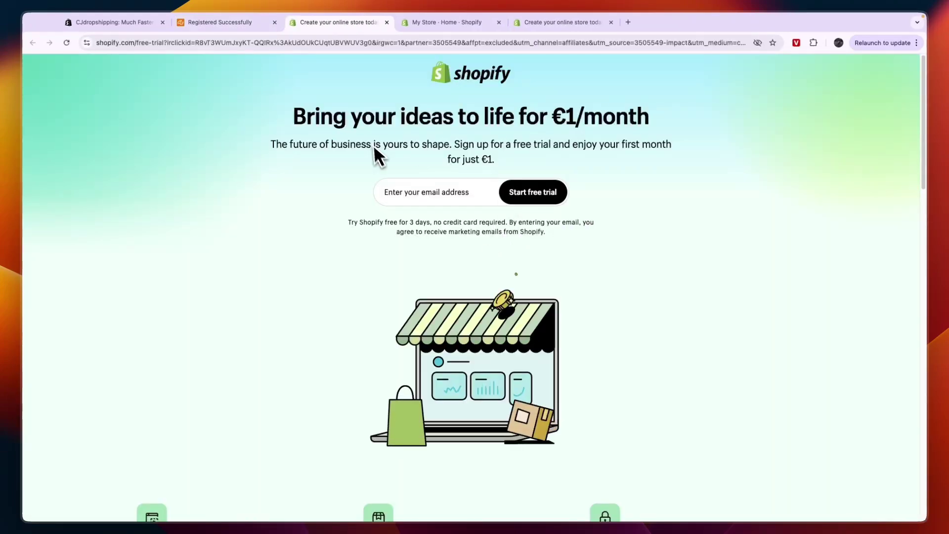
scroll(435, 260, down, 10)
scroll(442, 260, up, 10)
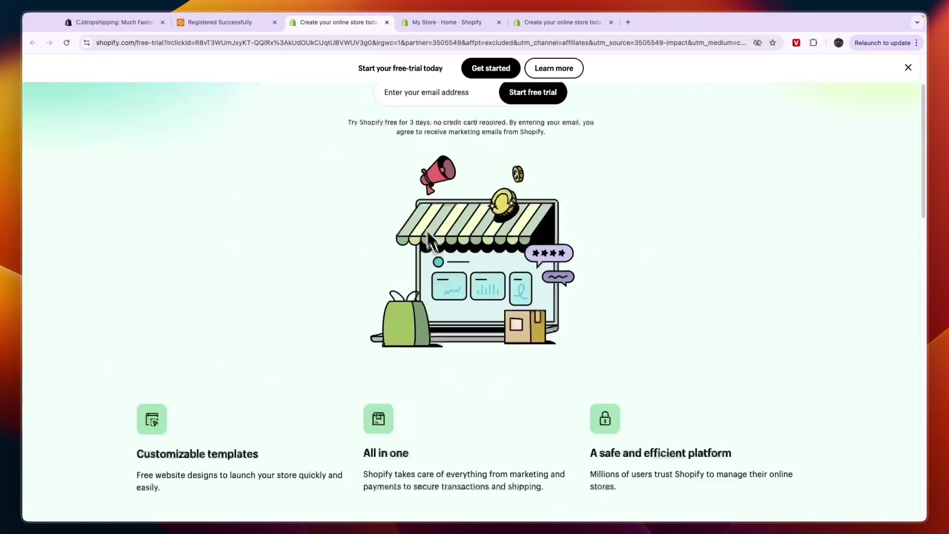
click(387, 22)
click(694, 415)
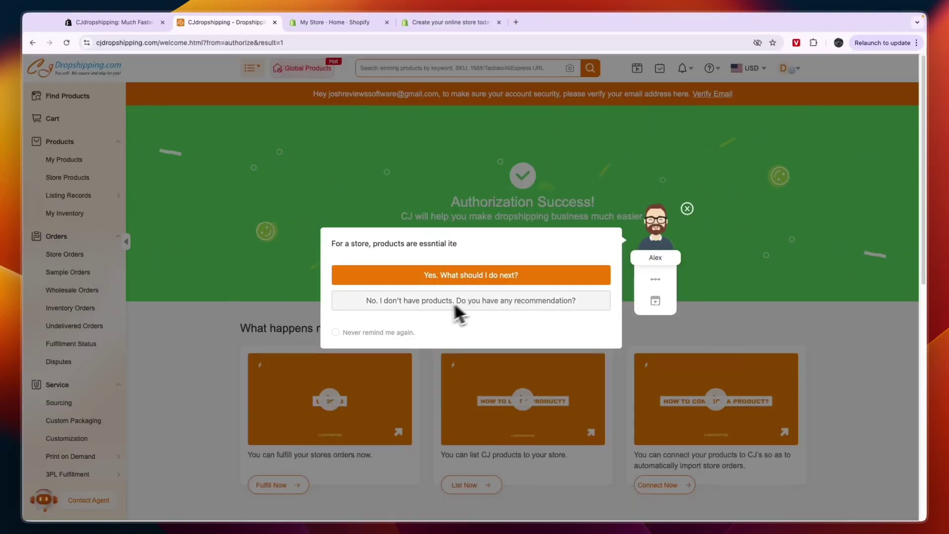
- Go to Authorization > Shopify to view the authorized My Store and dismiss the tutorial video
click(302, 68)
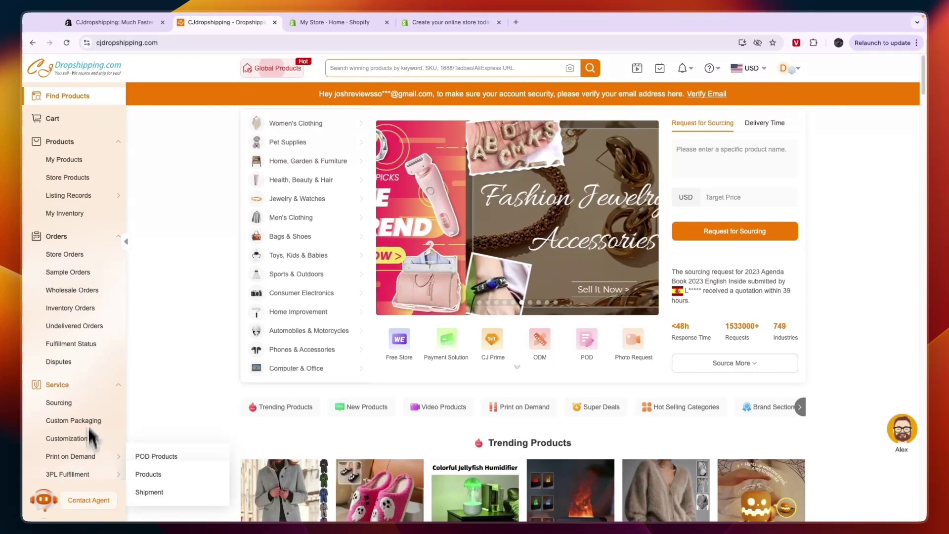
scroll(74, 222, down, 3)
scroll(59, 277, down, 1)
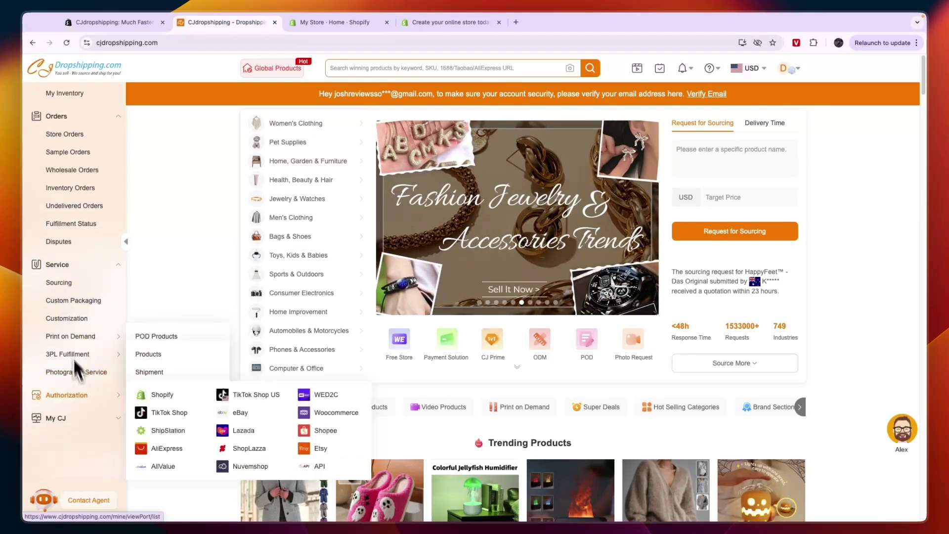
mouse_move(82, 396)
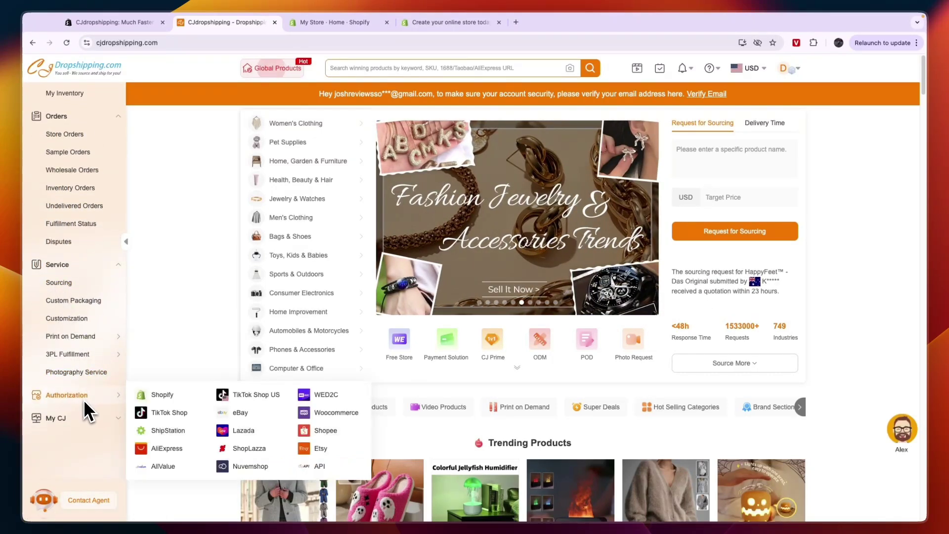
click(173, 395)
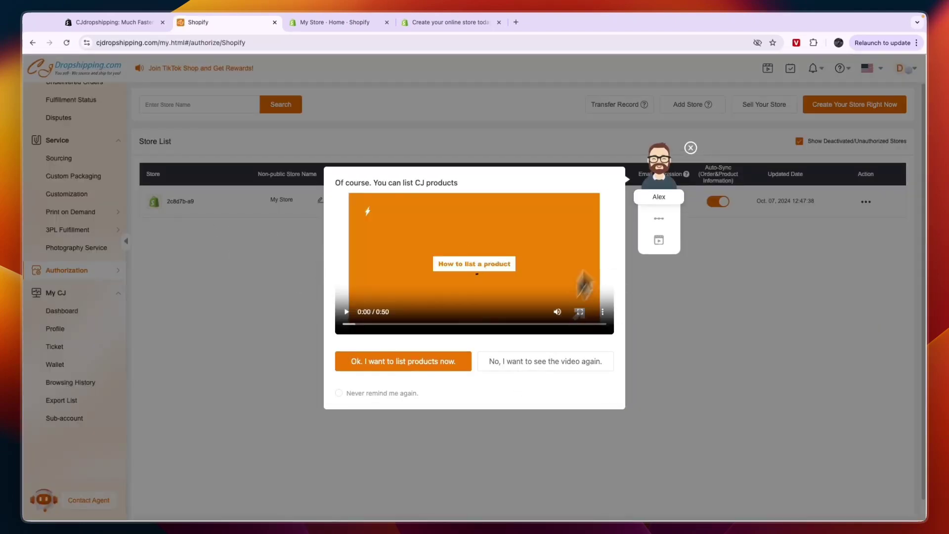
click(690, 148)
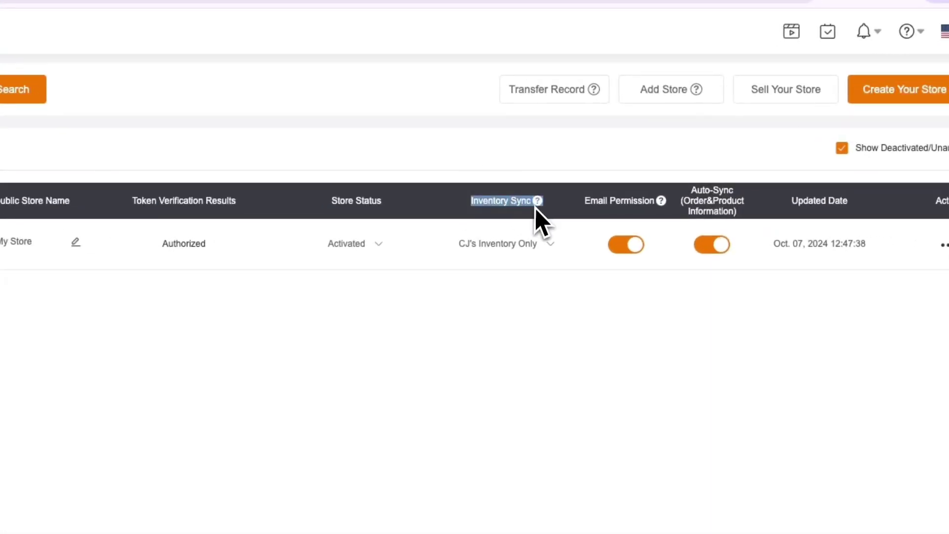
- Set My Store's Inventory Sync to CJ's Inventory Only, leaving Email Permission and Auto-Sync on
click(591, 201)
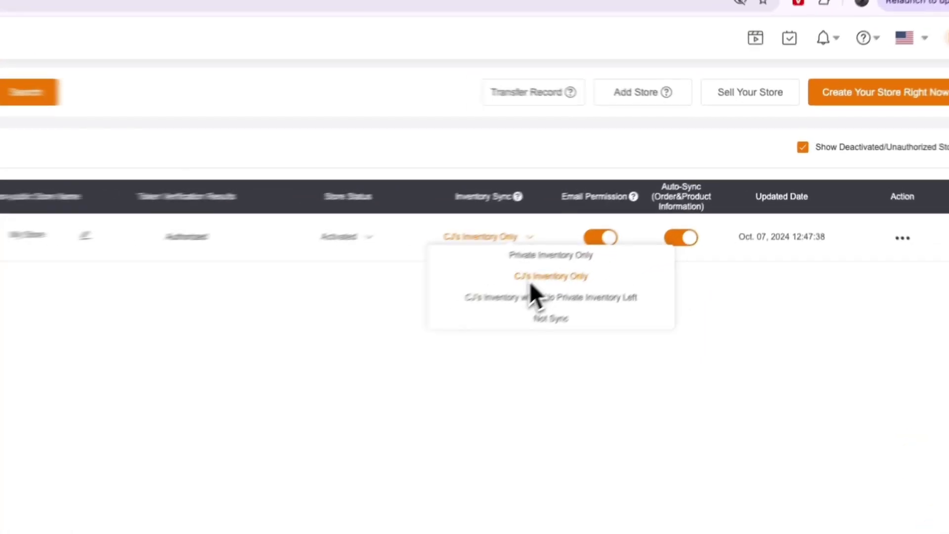
click(618, 227)
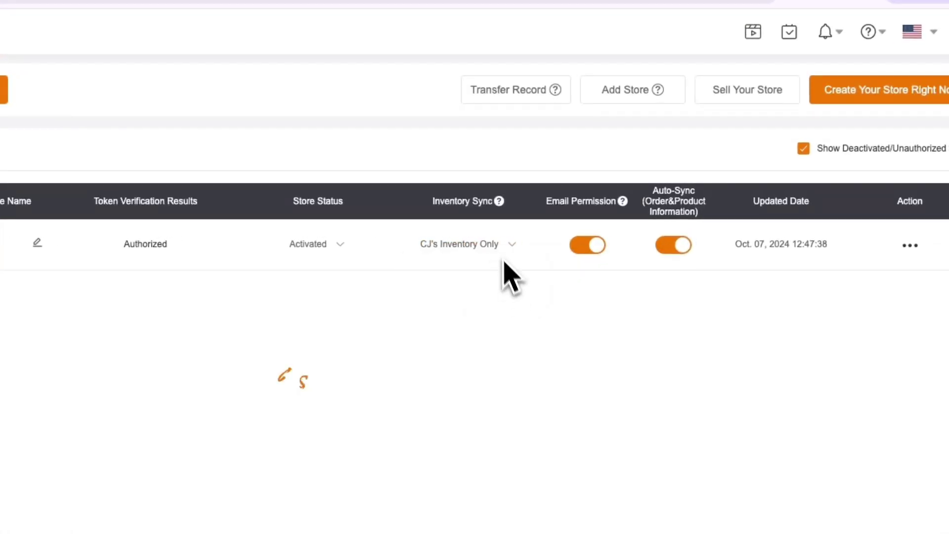
mouse_move(622, 208)
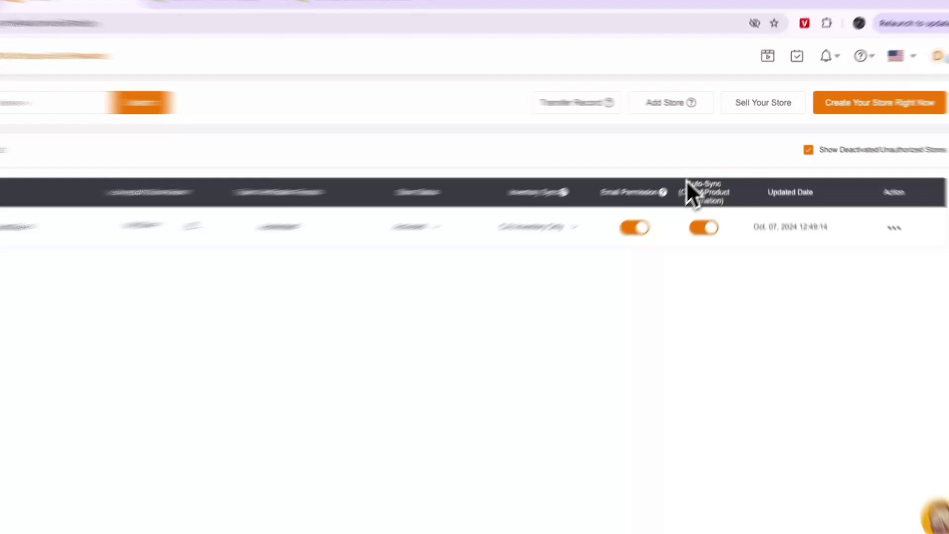
double_click(712, 169)
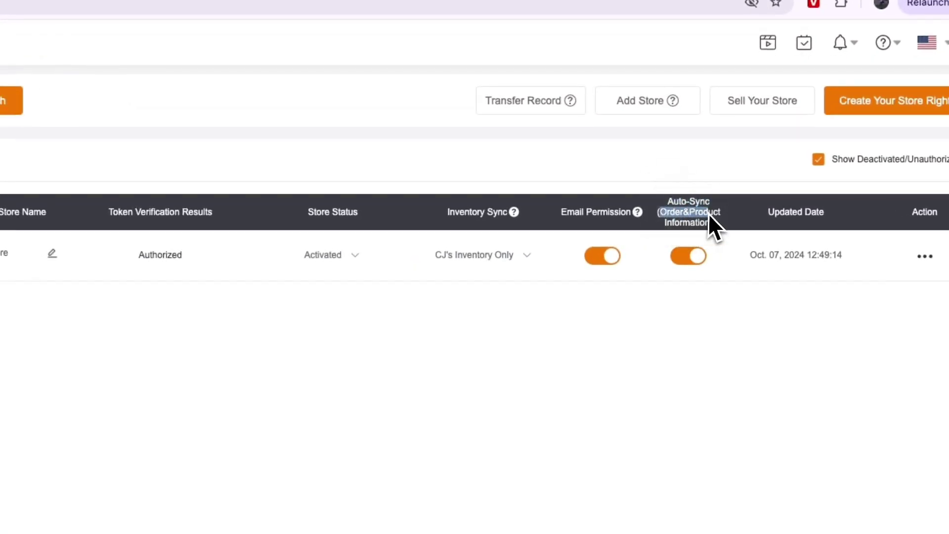
drag(712, 223, 735, 248)
click(735, 245)
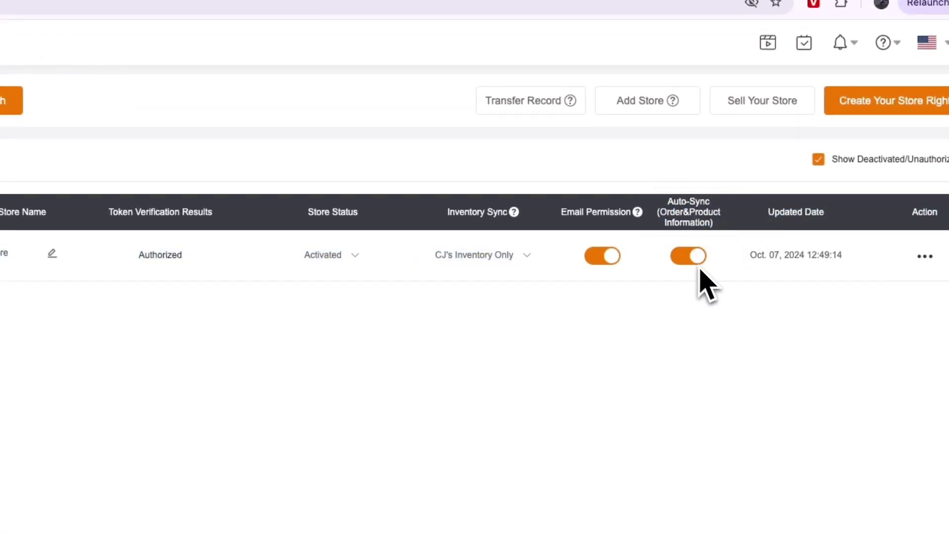
click(526, 255)
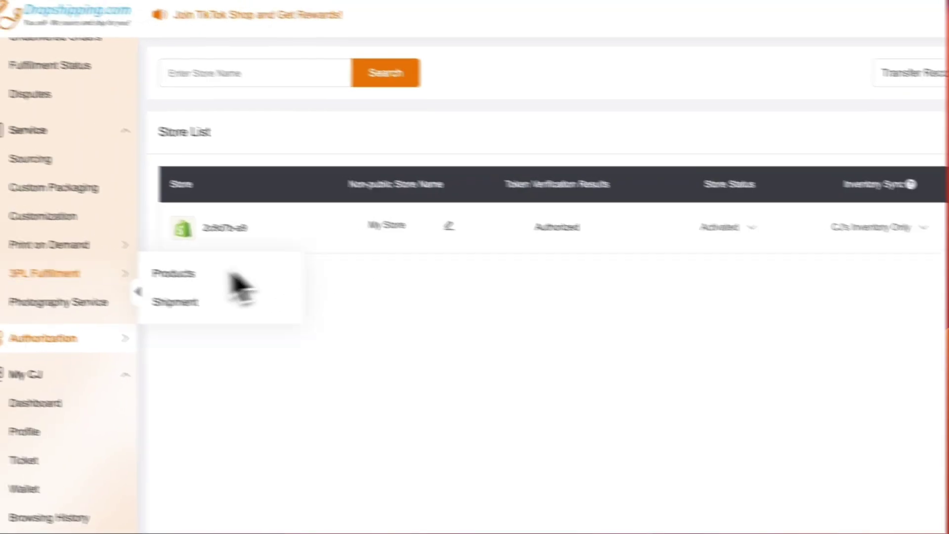
scroll(91, 229, up, 3)
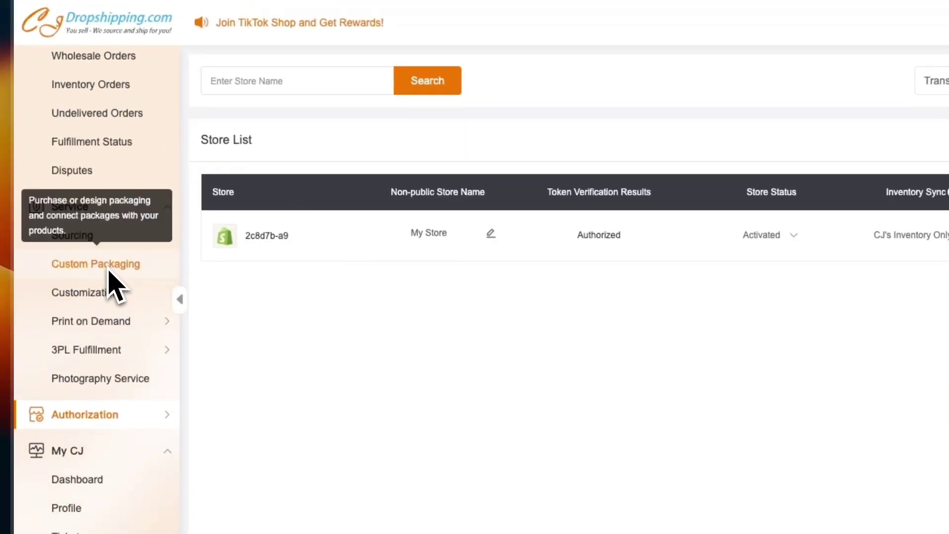
- Browse the Custom Packaging products, then go back to the Find Products home page
click(109, 269)
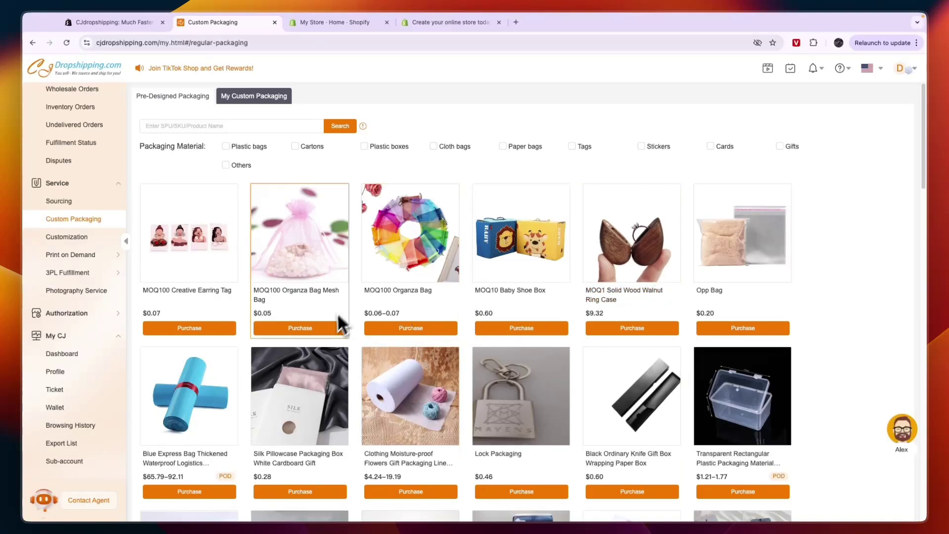
scroll(346, 356, down, 8)
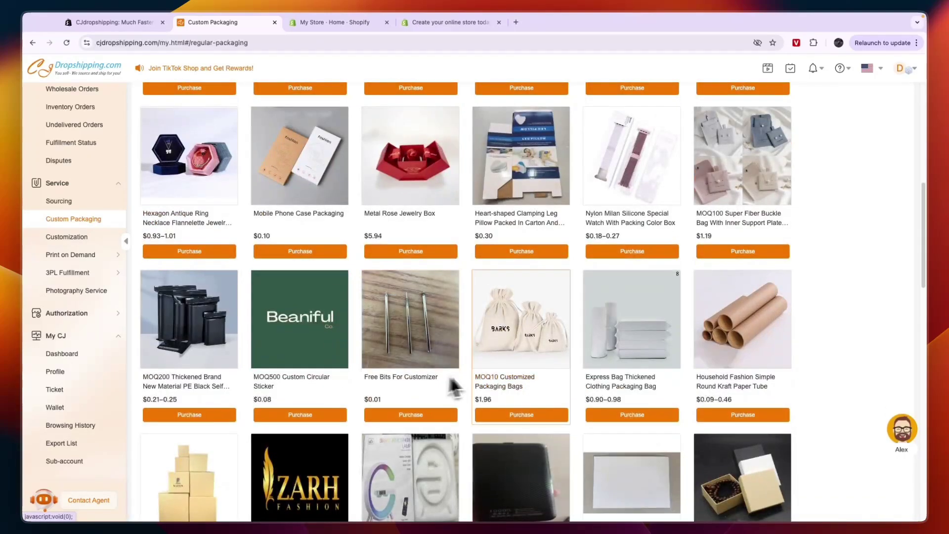
scroll(346, 396, down, 3)
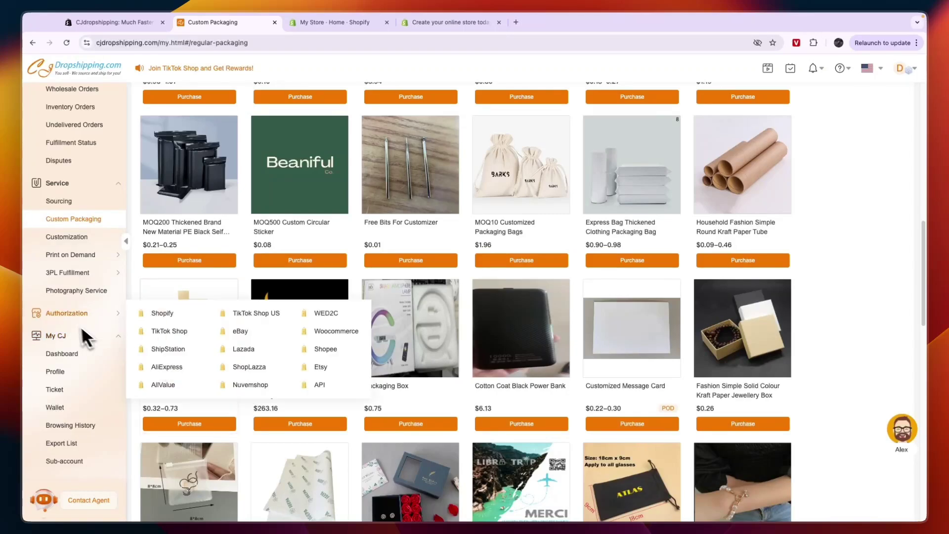
scroll(74, 296, up, 5)
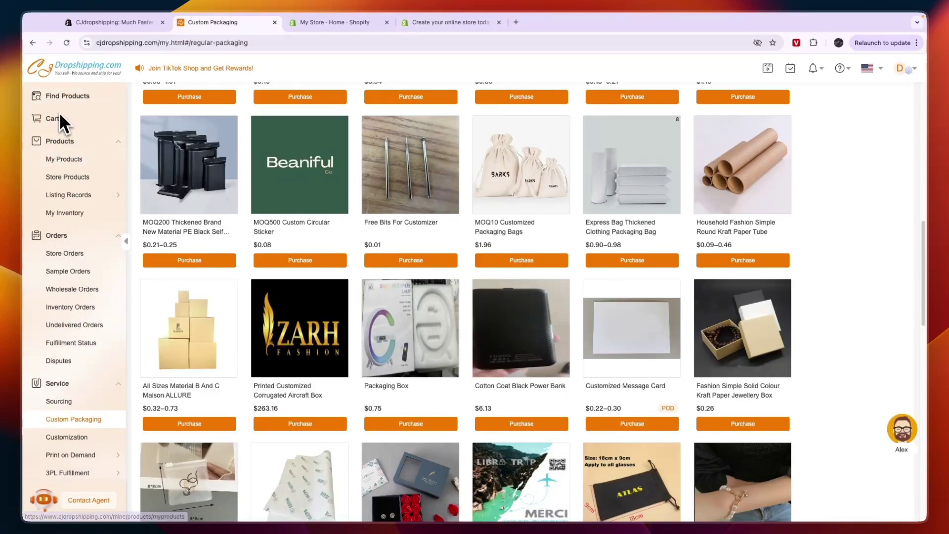
click(76, 95)
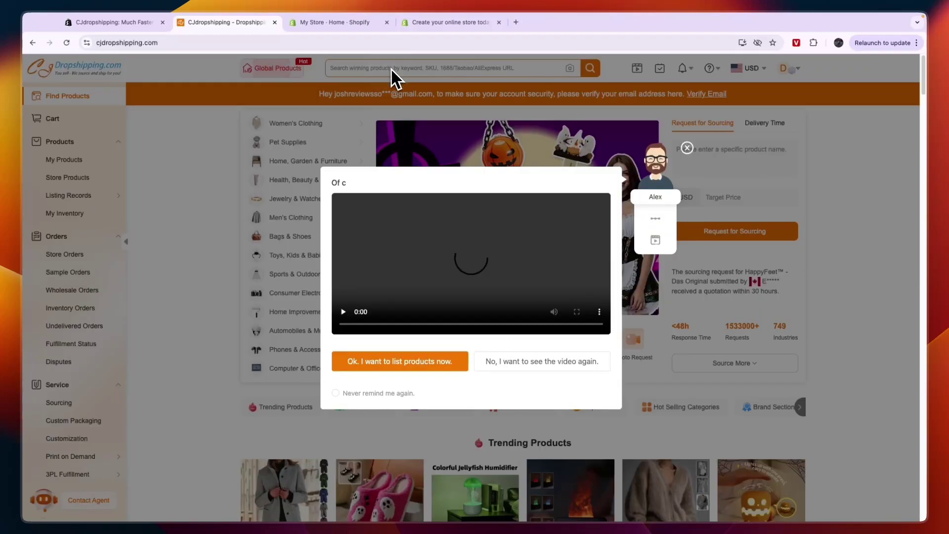
- Dismiss the tutorial video and open Pet Supplies > Dog Supplies
click(687, 148)
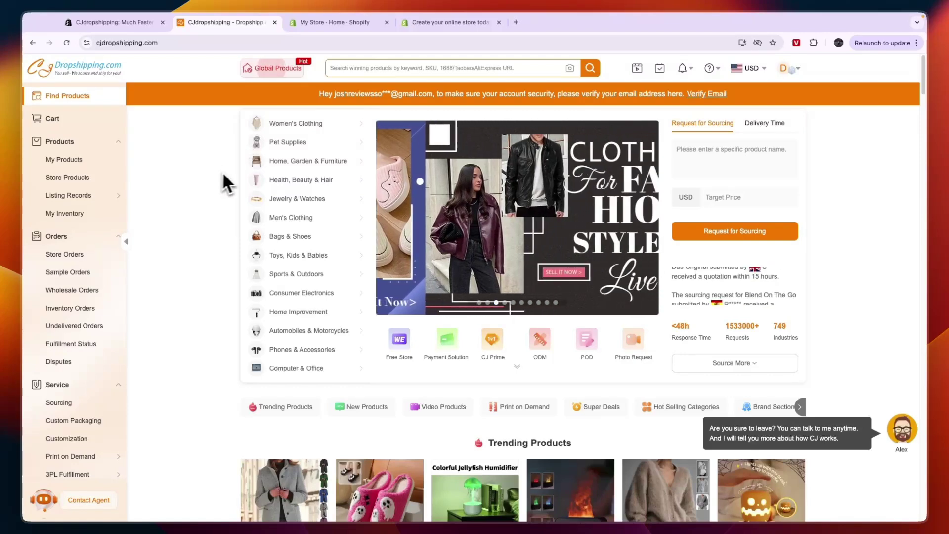
mouse_move(282, 152)
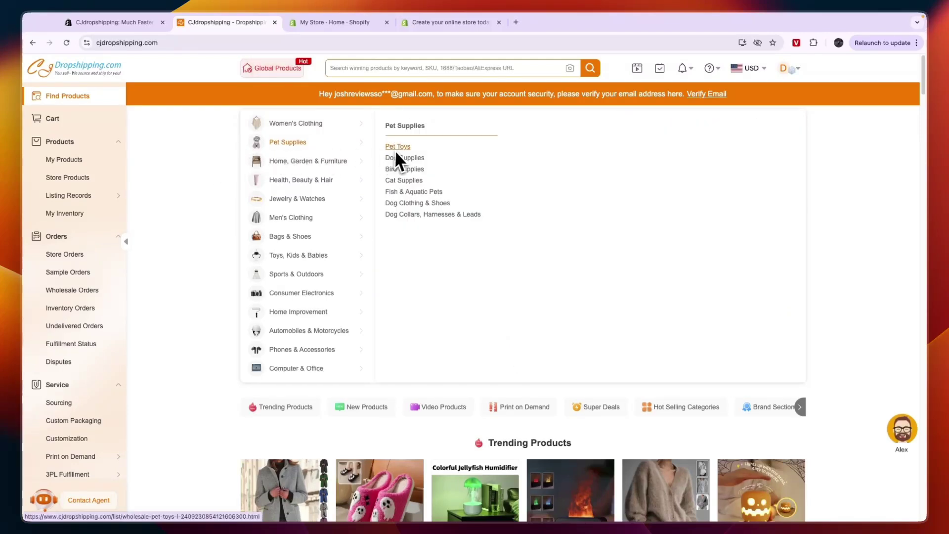
click(406, 158)
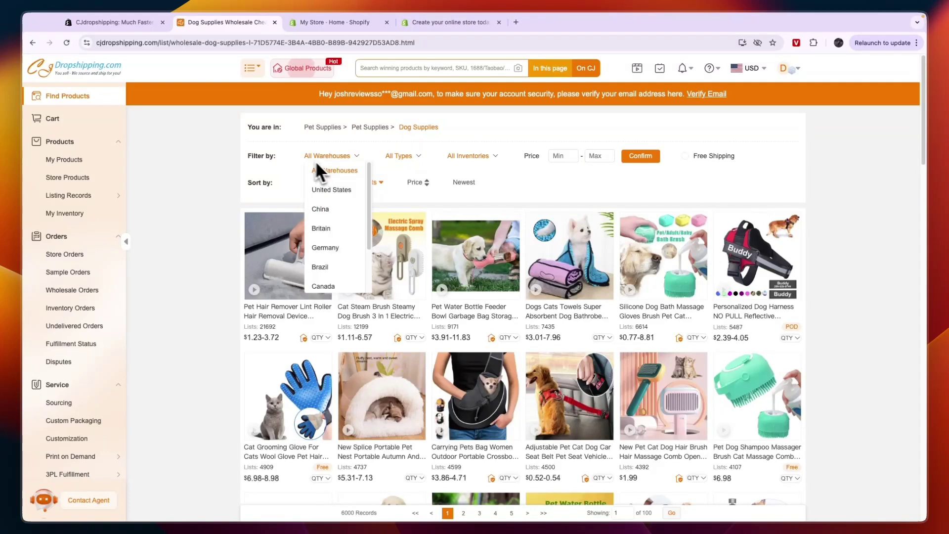
- Filter to United States warehouses and open the 2-1 Reusable Pet Hair Remover product
mouse_move(321, 158)
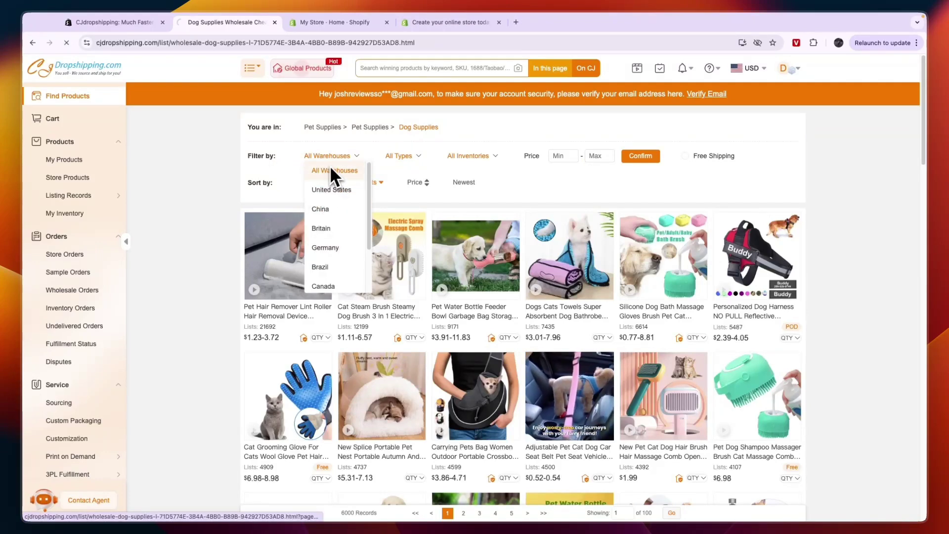
click(323, 190)
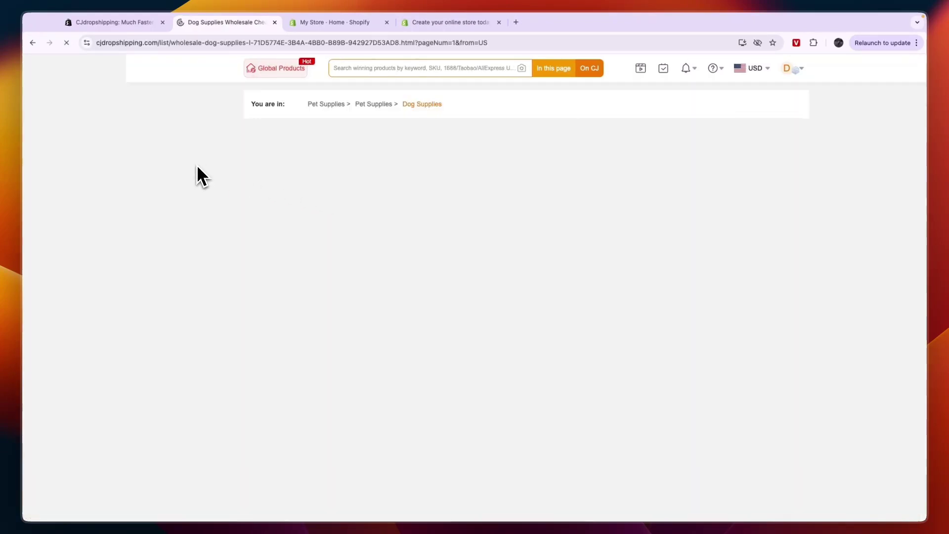
scroll(212, 187, down, 1)
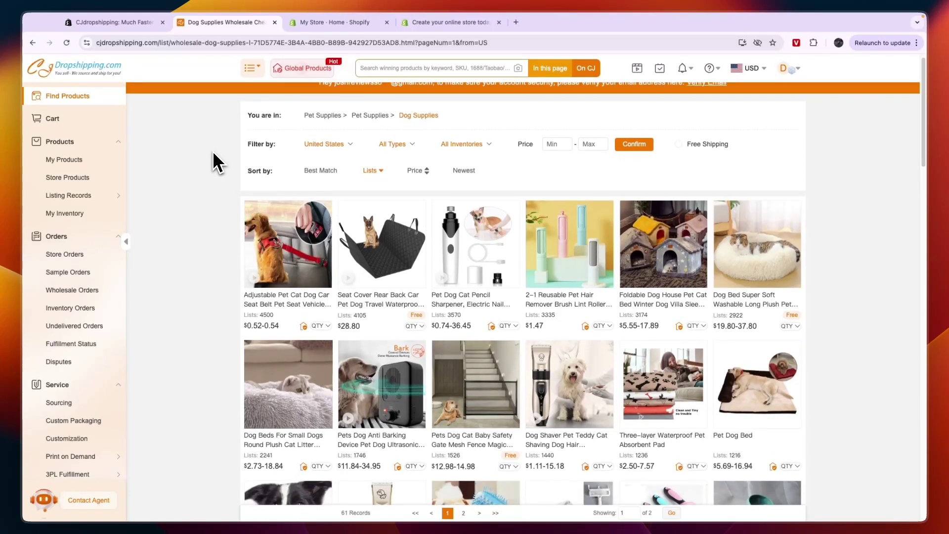
click(571, 270)
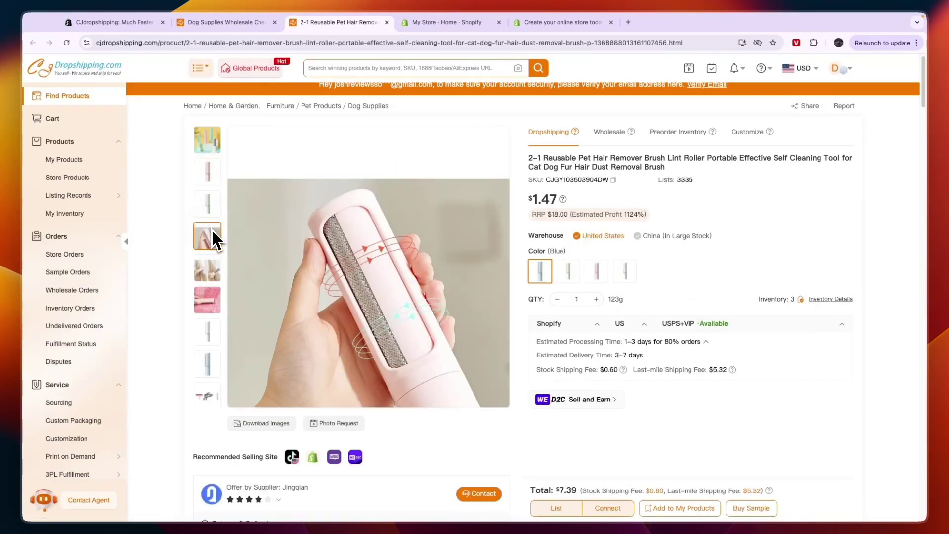
drag(529, 202, 580, 207)
click(618, 270)
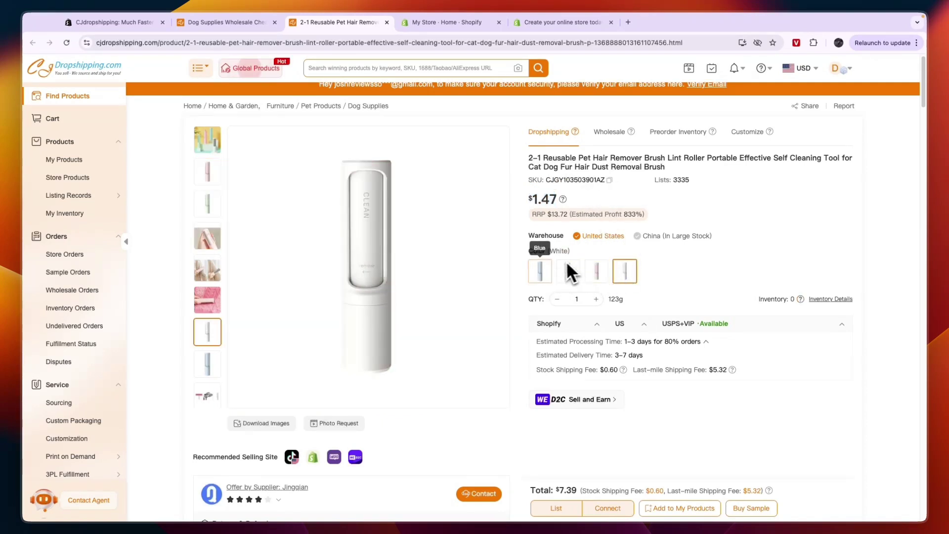
click(543, 271)
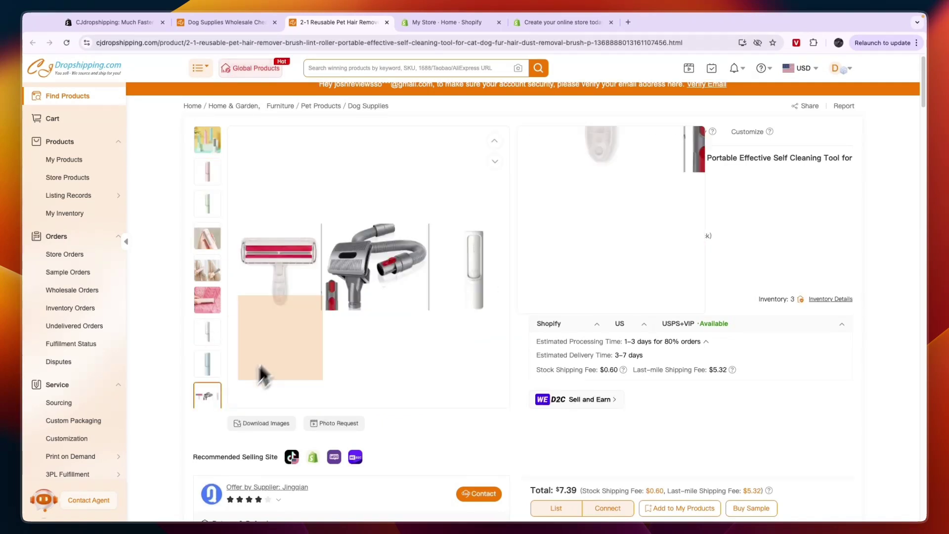
scroll(717, 289, up, 1)
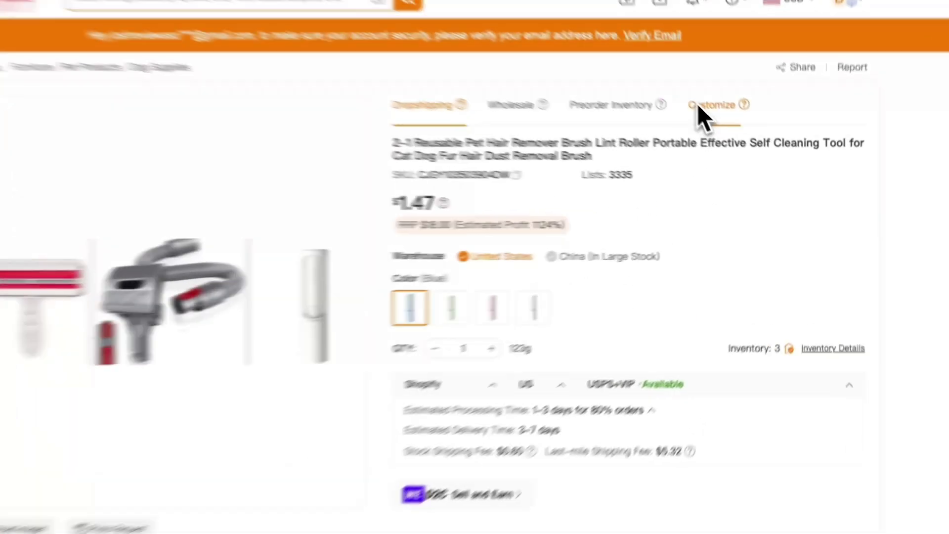
click(741, 143)
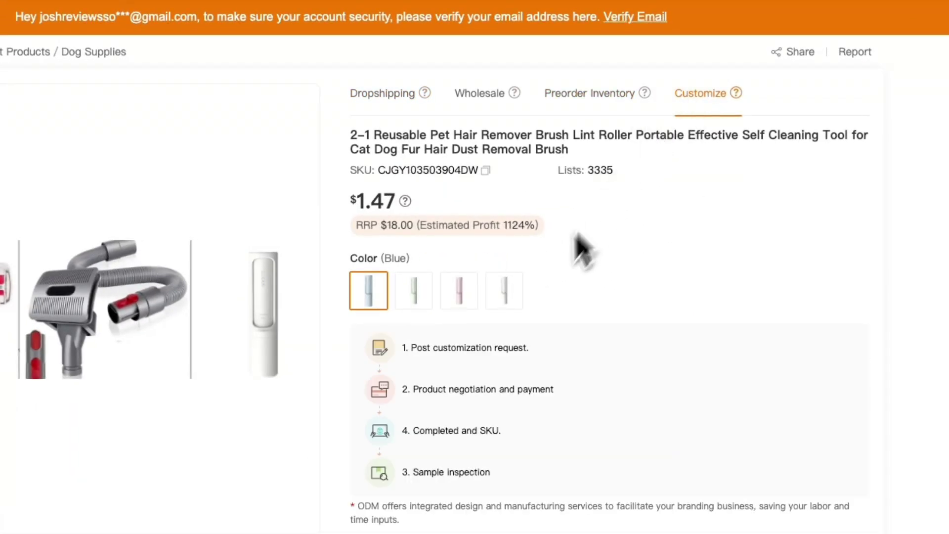
drag(415, 357, 582, 365)
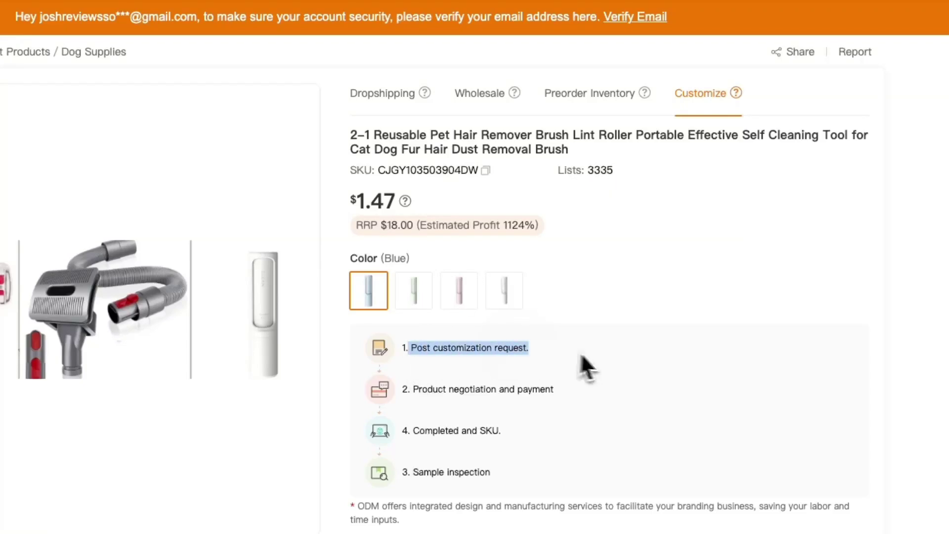
drag(414, 390, 474, 400)
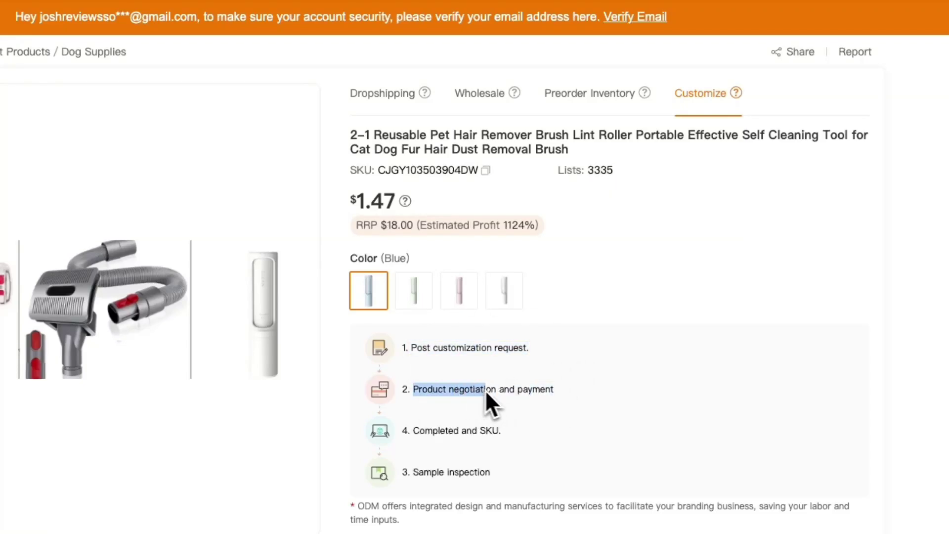
click(508, 433)
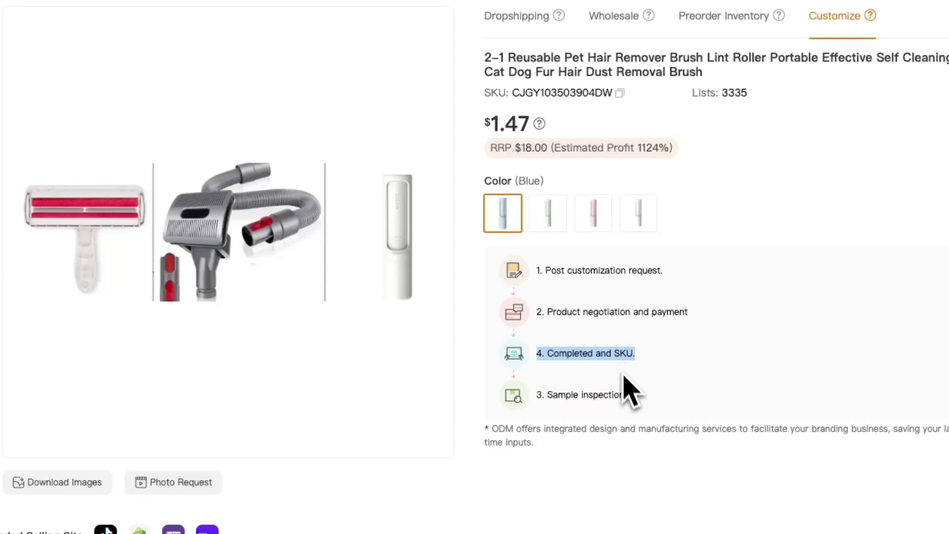
triple_click(561, 393)
click(599, 361)
scroll(553, 297, down, 2)
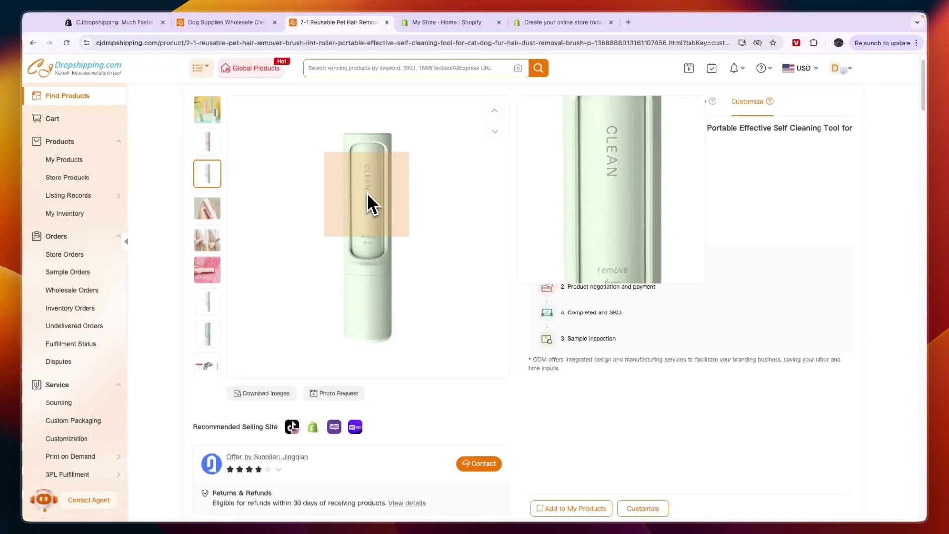
scroll(594, 245, down, 2)
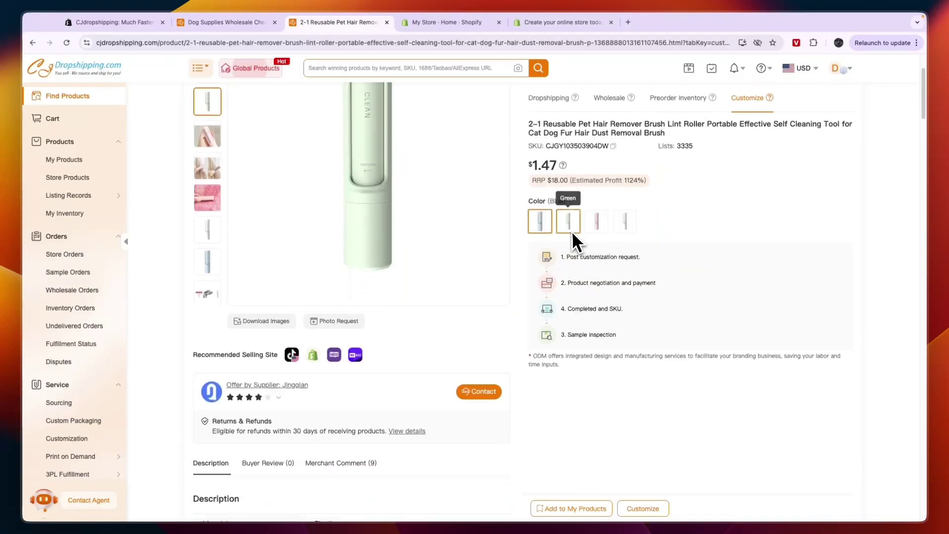
scroll(572, 237, down, 8)
scroll(455, 197, up, 2)
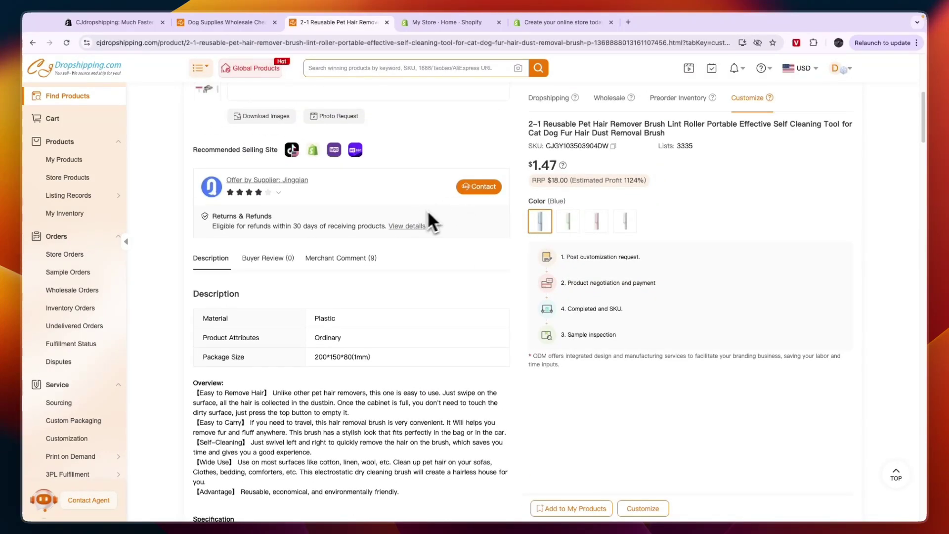
scroll(353, 213, down, 6)
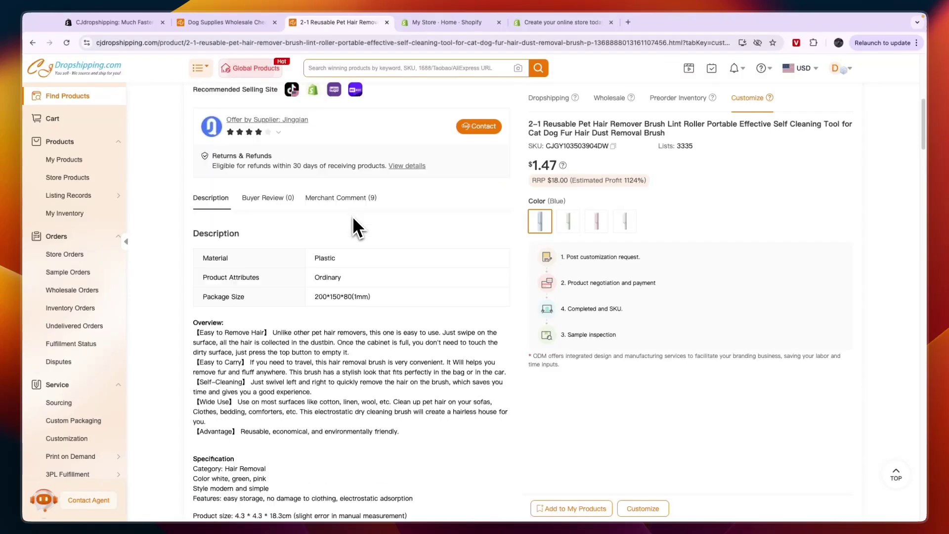
scroll(369, 235, up, 12)
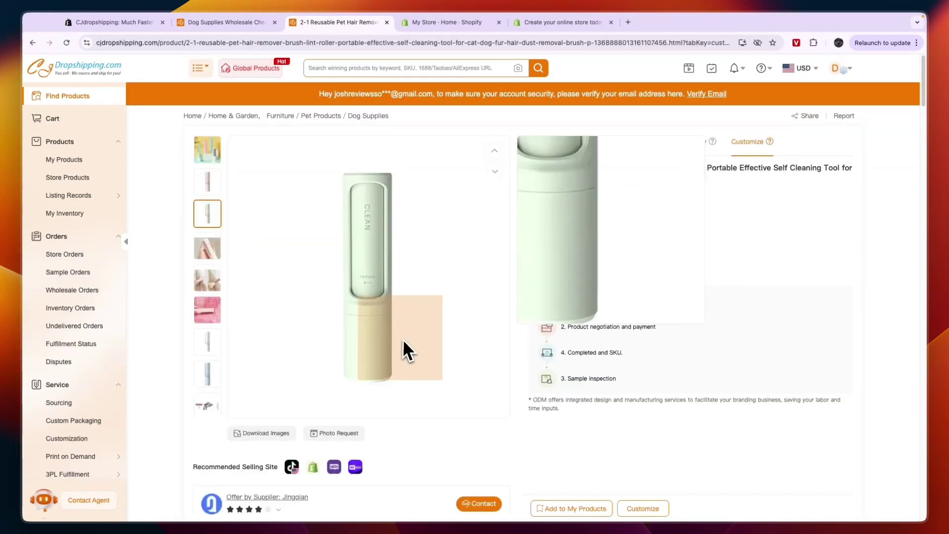
- Add the pet hair remover to My Products and view it listed at $1.47
click(583, 514)
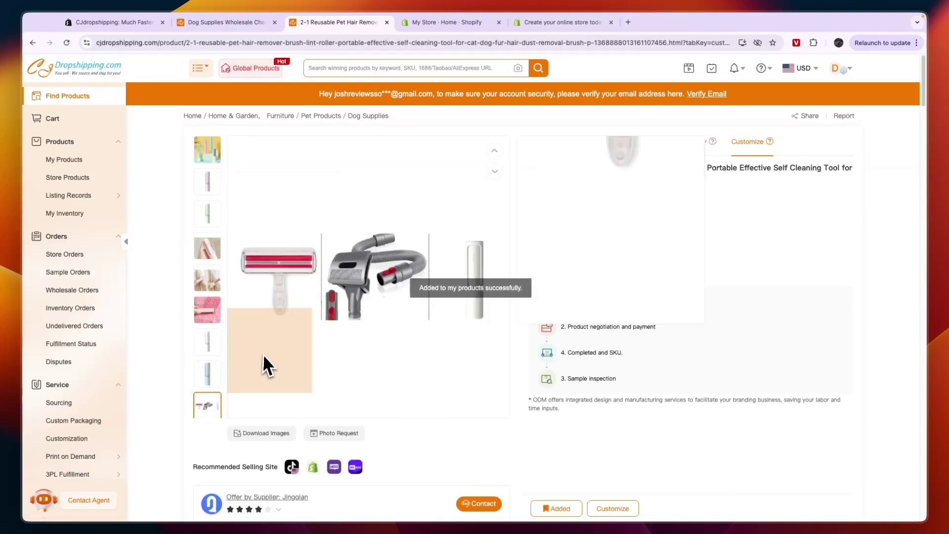
click(68, 160)
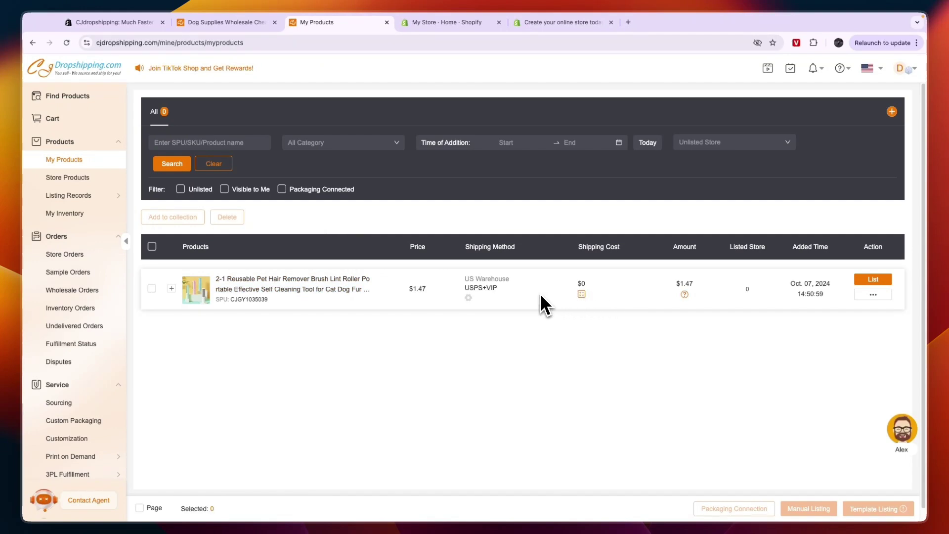
- Open the pet hair remover's listing form and sync vendors from the connected store
click(883, 281)
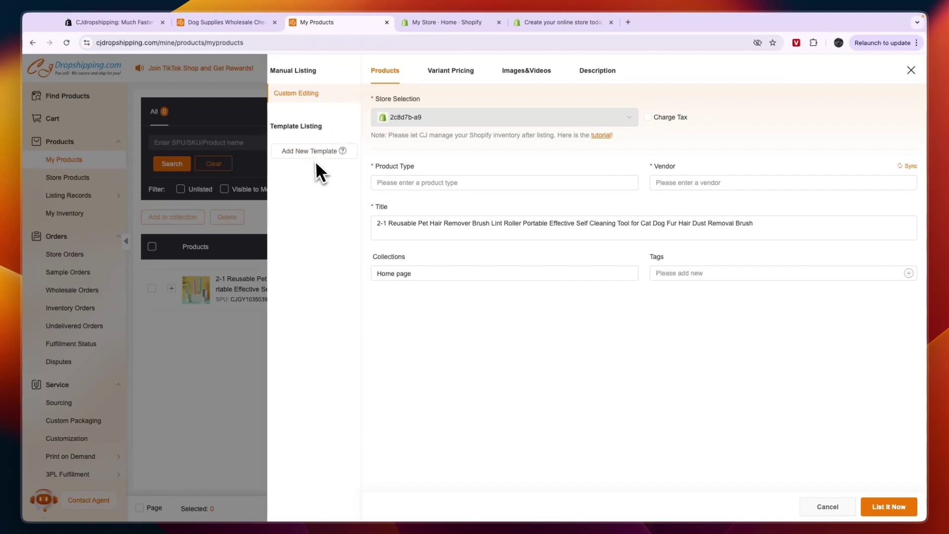
click(408, 183)
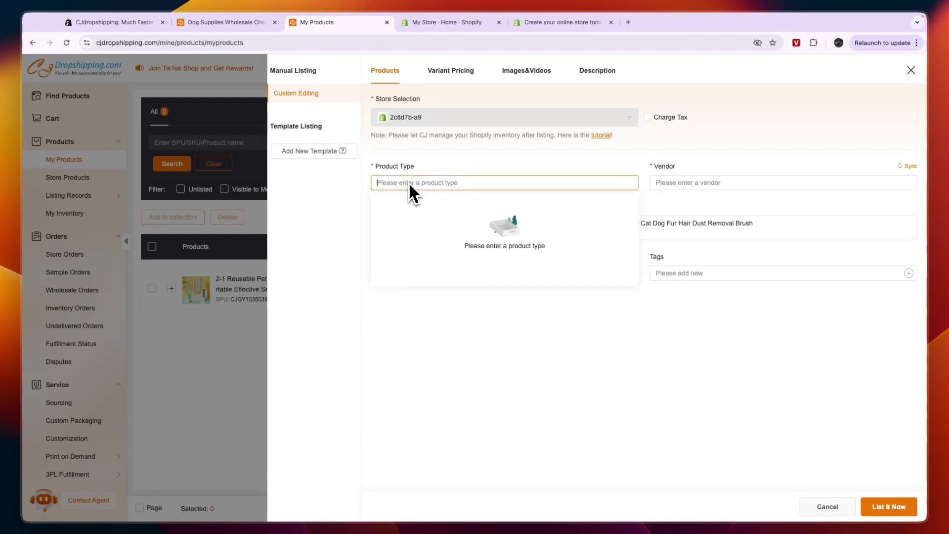
click(492, 176)
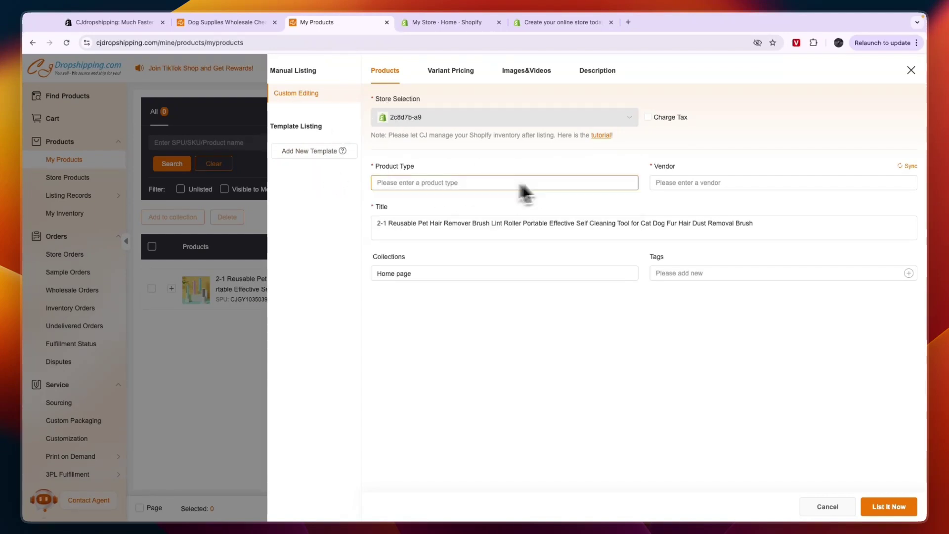
click(693, 187)
click(768, 171)
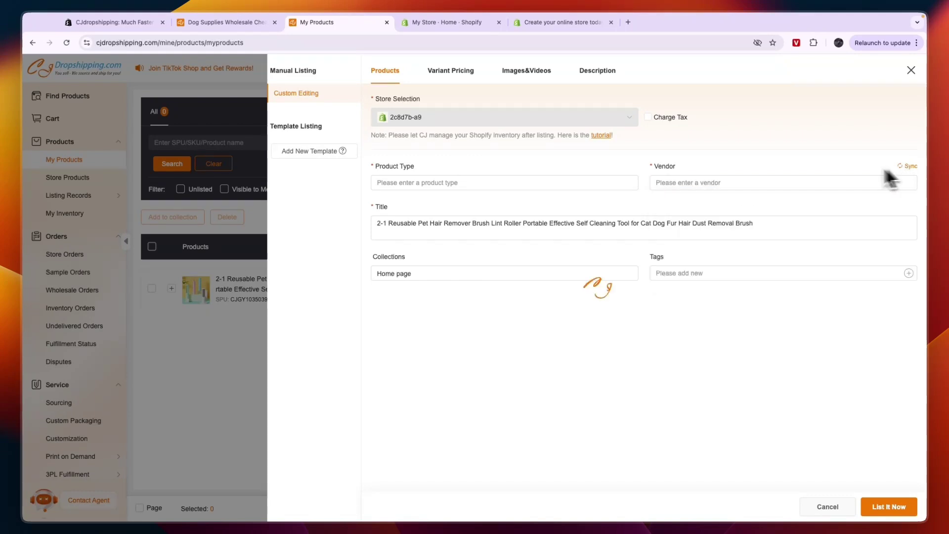
click(904, 165)
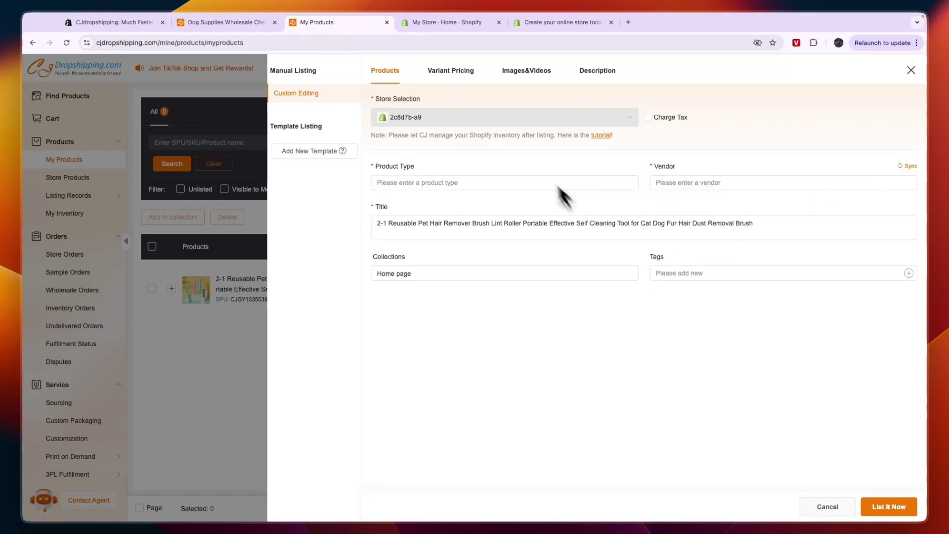
- Set each colour variant's selling price to 21 EUR
click(457, 73)
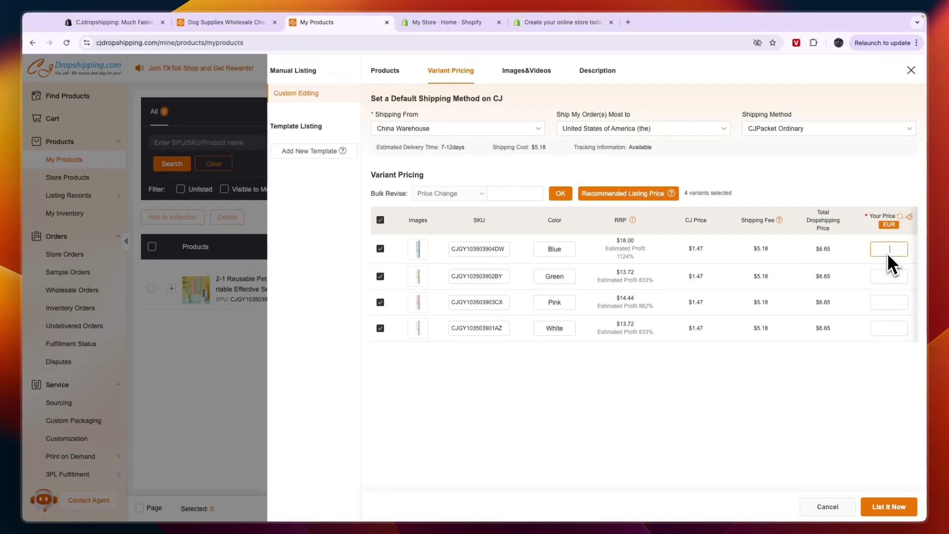
text(1)
click(884, 277)
text(21)
click(886, 302)
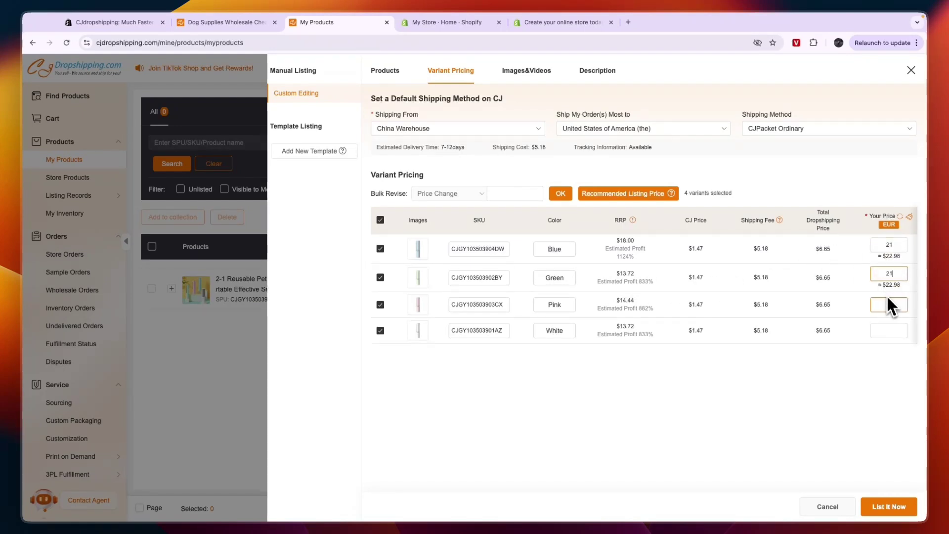
text(21)
click(889, 330)
text(2)
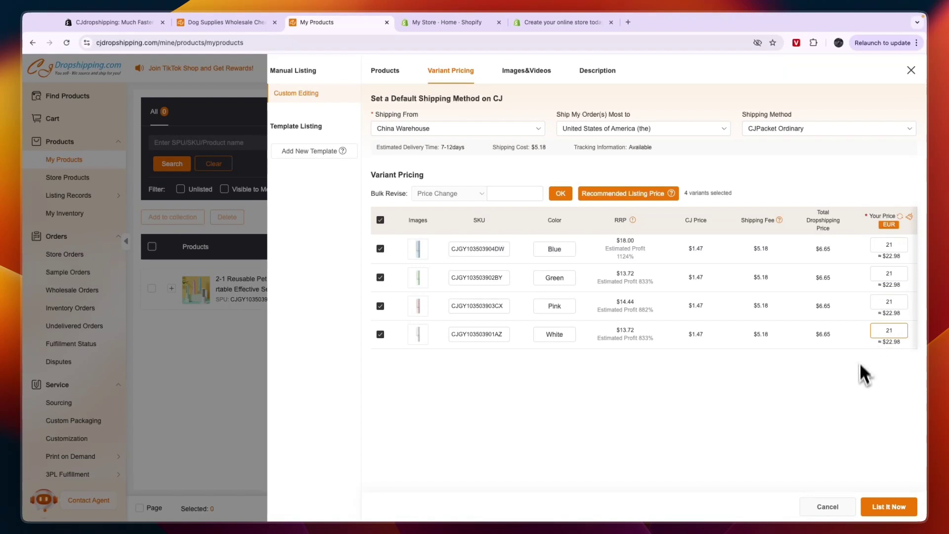
- Review the listing's images and description, then attempt to publish
click(530, 72)
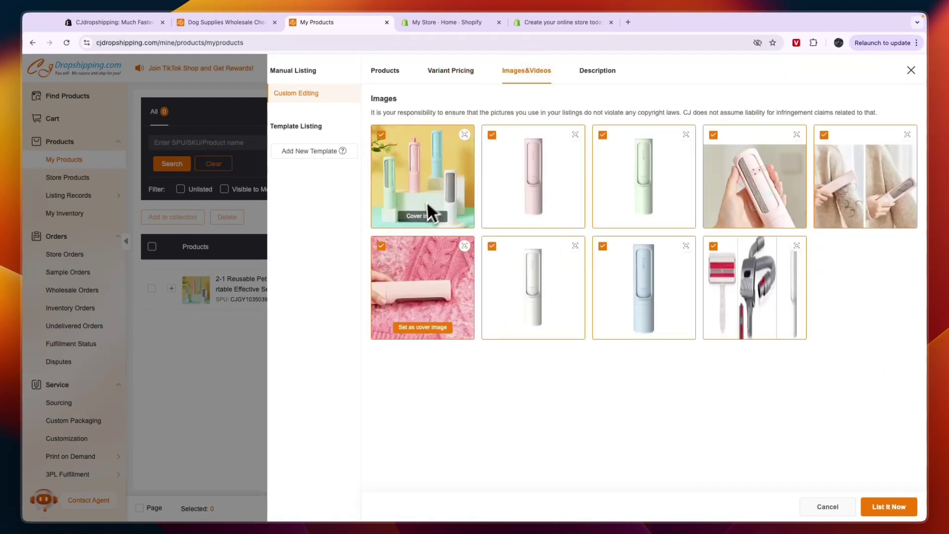
click(597, 70)
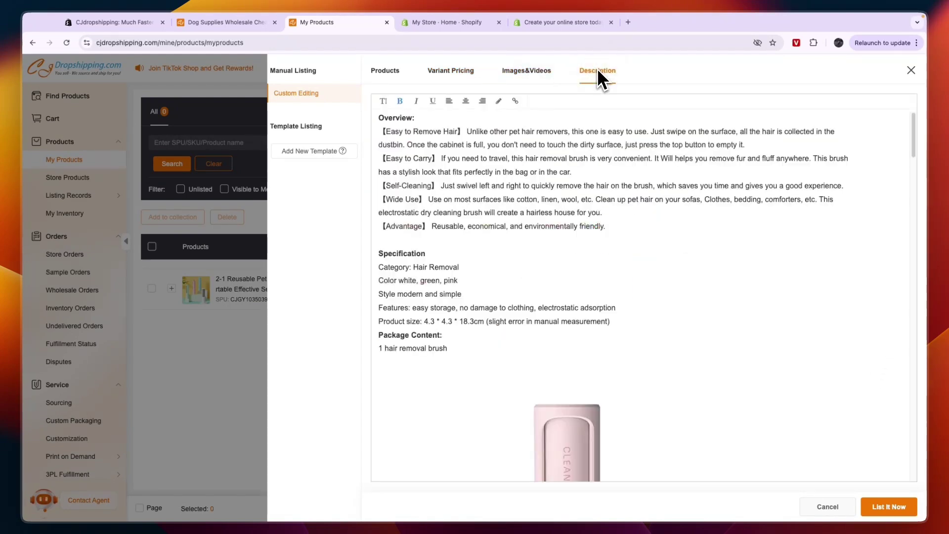
scroll(445, 198, down, 10)
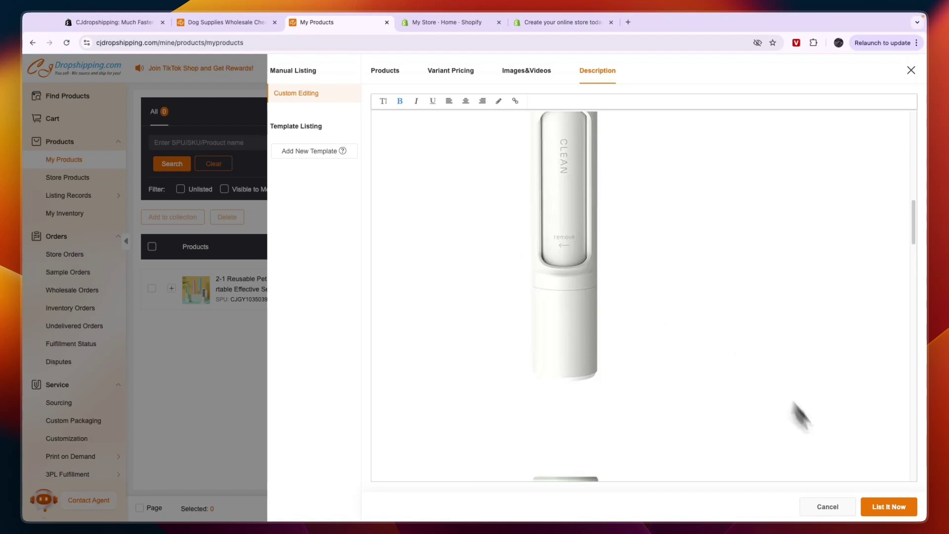
click(890, 507)
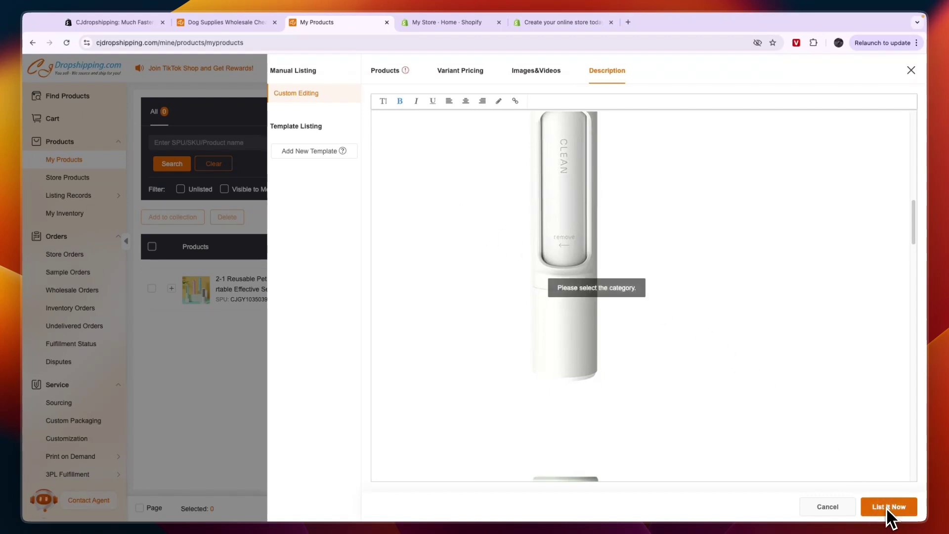
- Set product type and vendor to 1 and publish the product to Shopify
click(391, 71)
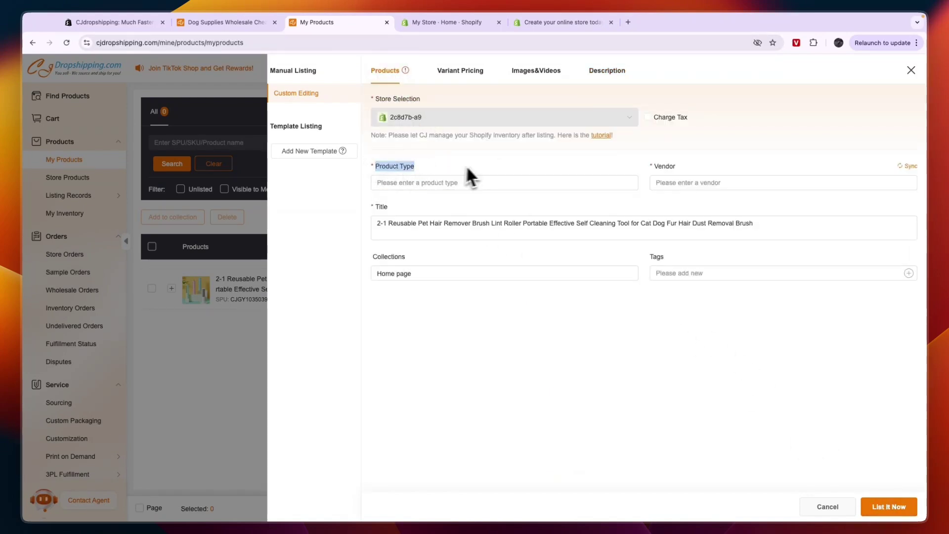
click(542, 182)
text(1)
click(471, 213)
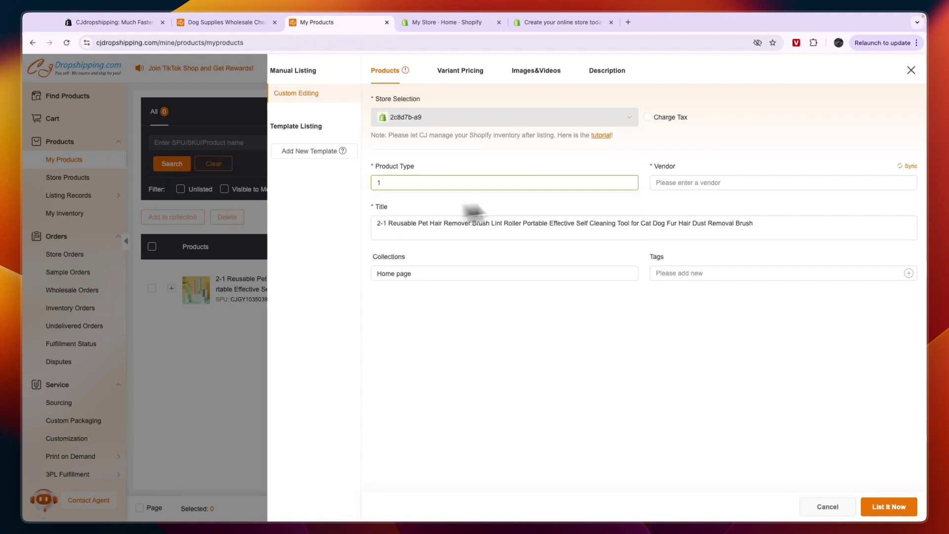
click(692, 182)
click(683, 202)
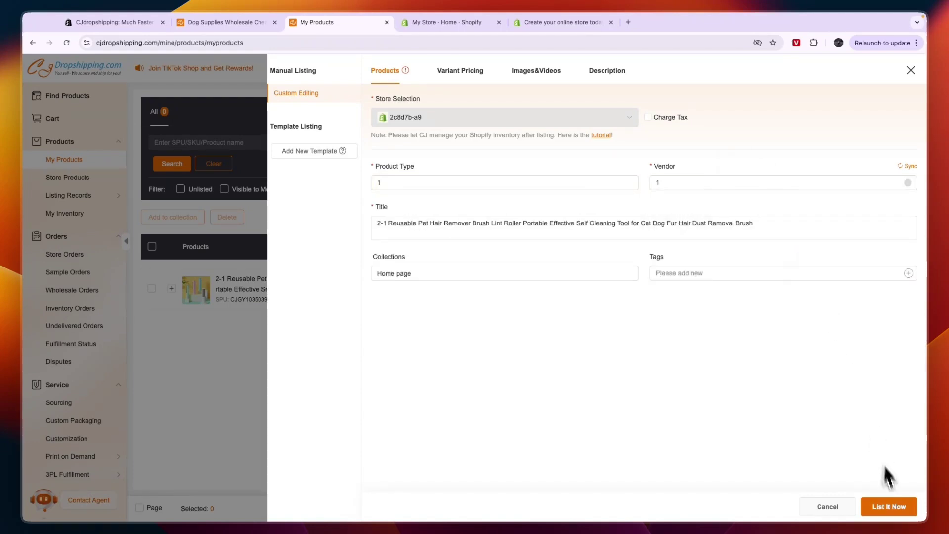
click(895, 504)
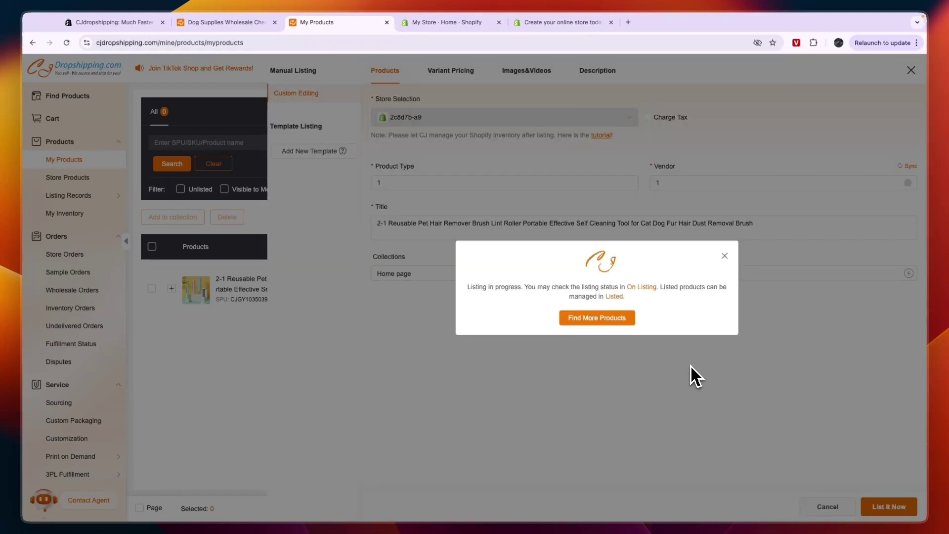
click(724, 256)
- Open the pet hair remover's storefront preview from Shopify's product list
click(435, 22)
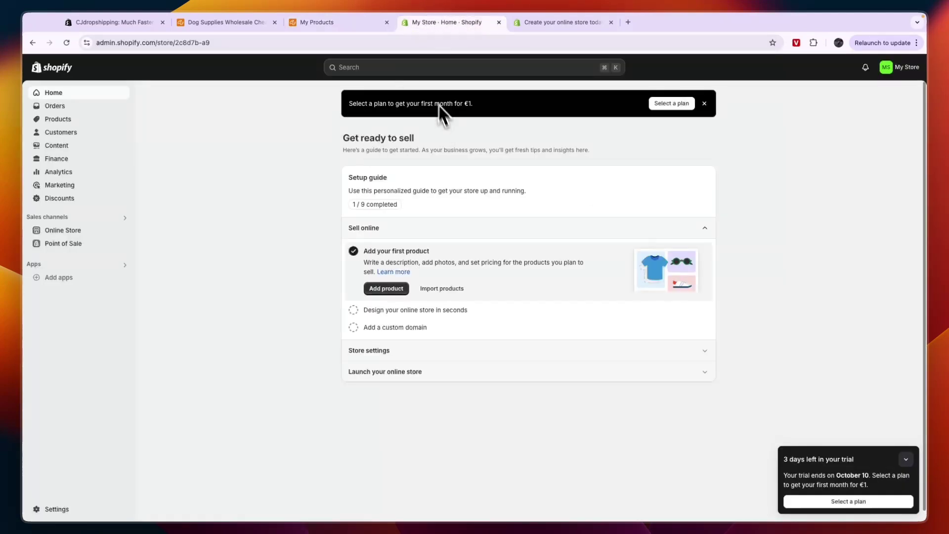
click(79, 122)
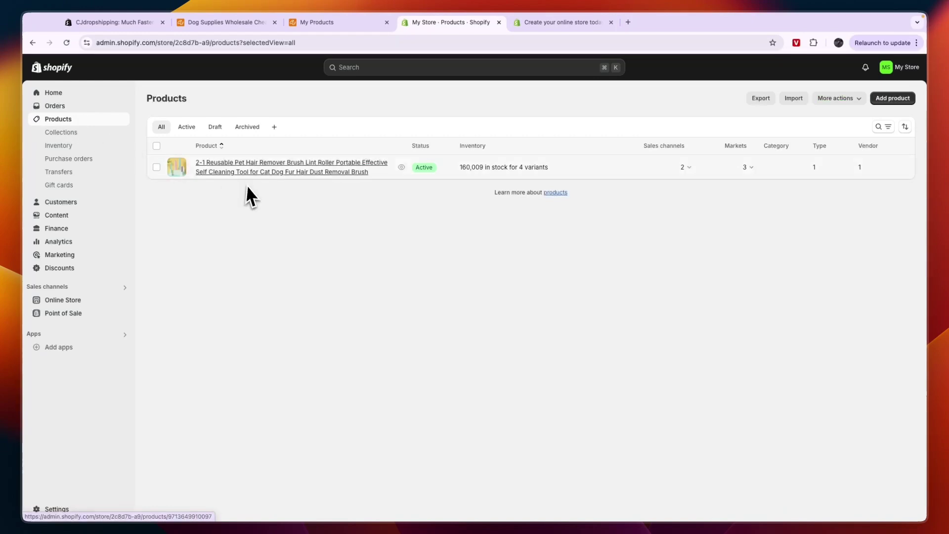
click(401, 167)
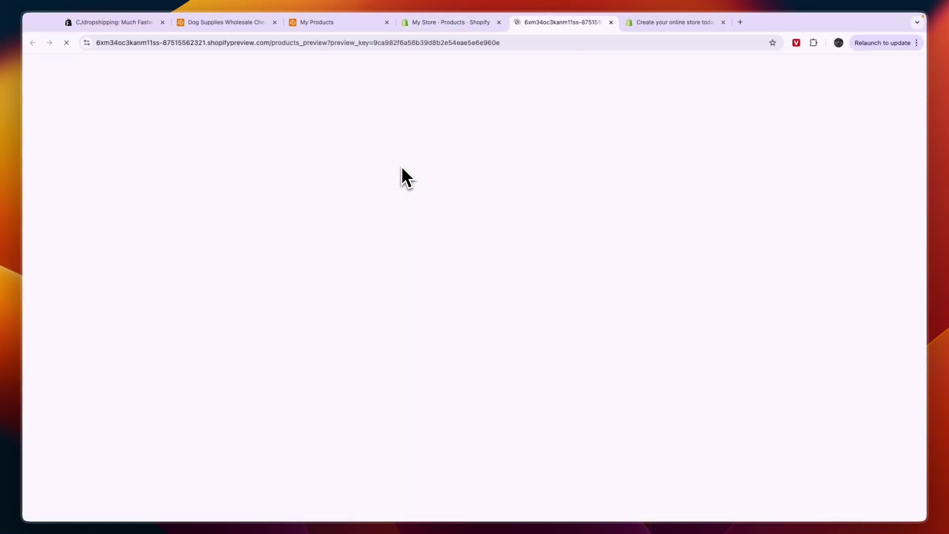
- View the Green, Pink and White variants, then return to the CJ listing tab
scroll(407, 221, down, 2)
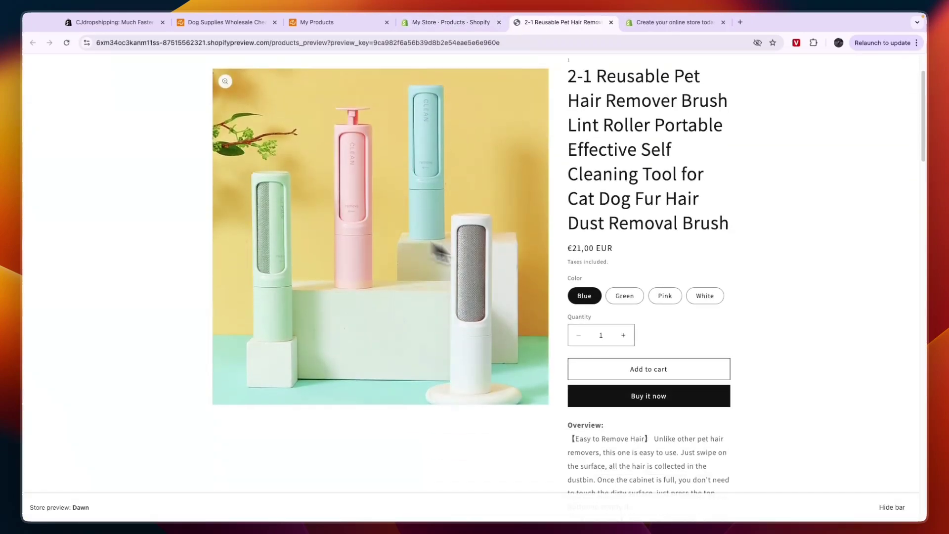
click(629, 298)
click(663, 296)
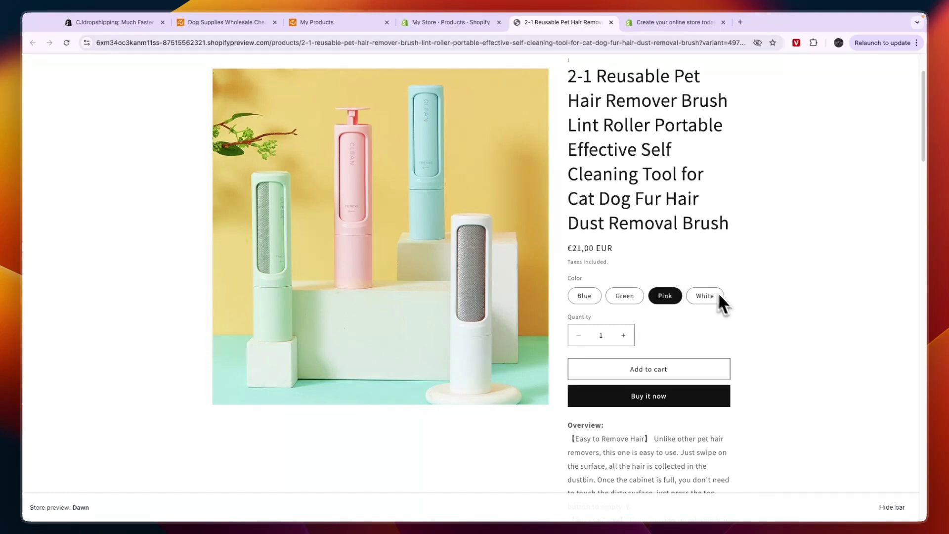
click(707, 297)
scroll(492, 297, down, 15)
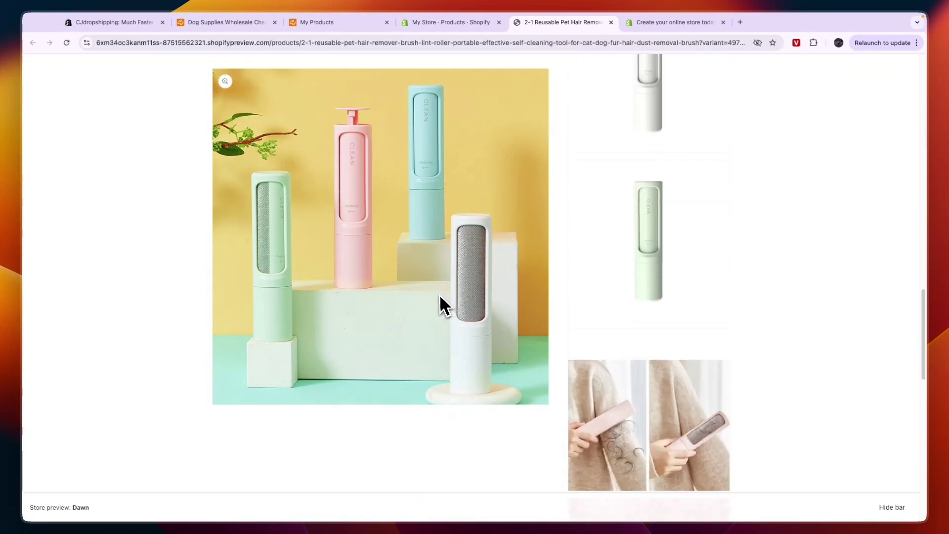
scroll(616, 257, down, 8)
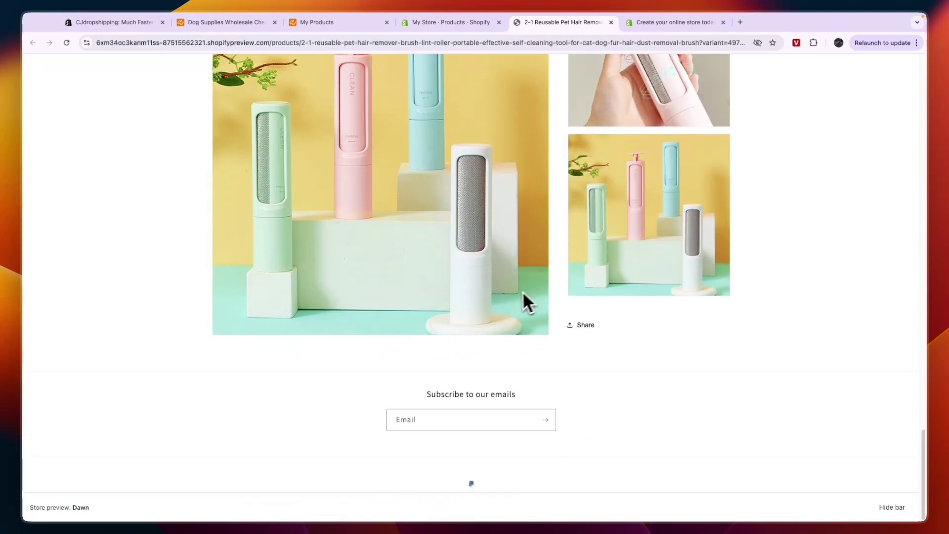
scroll(489, 304, up, 20)
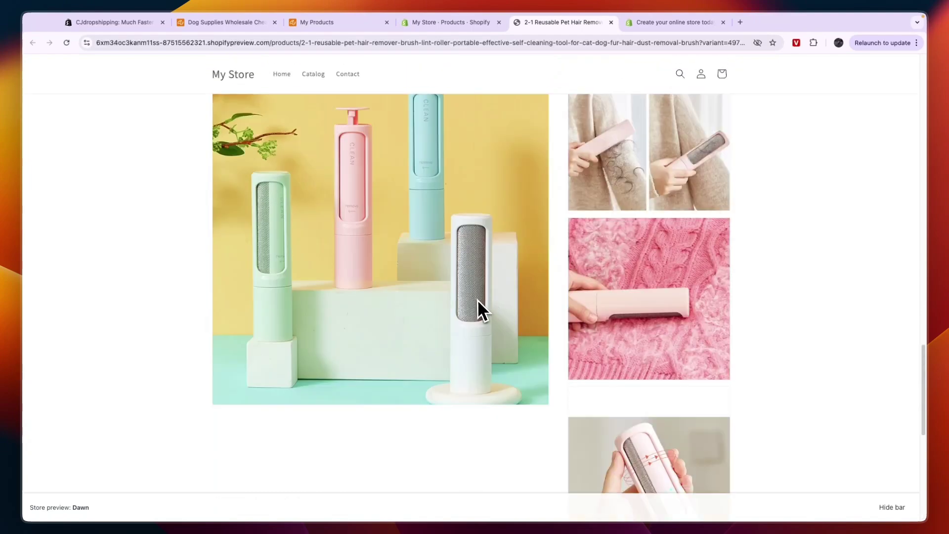
click(332, 24)
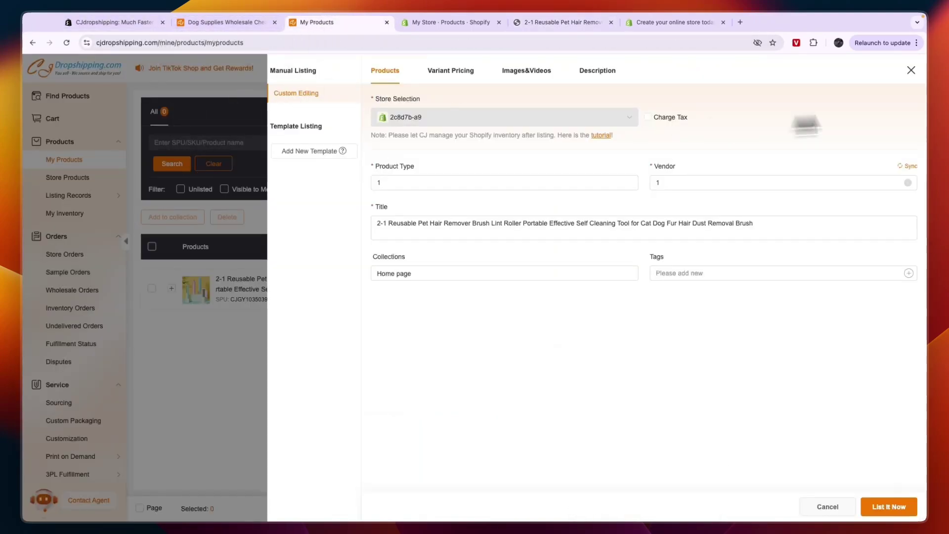
- Close the listing panel and look through the store orders list
click(911, 72)
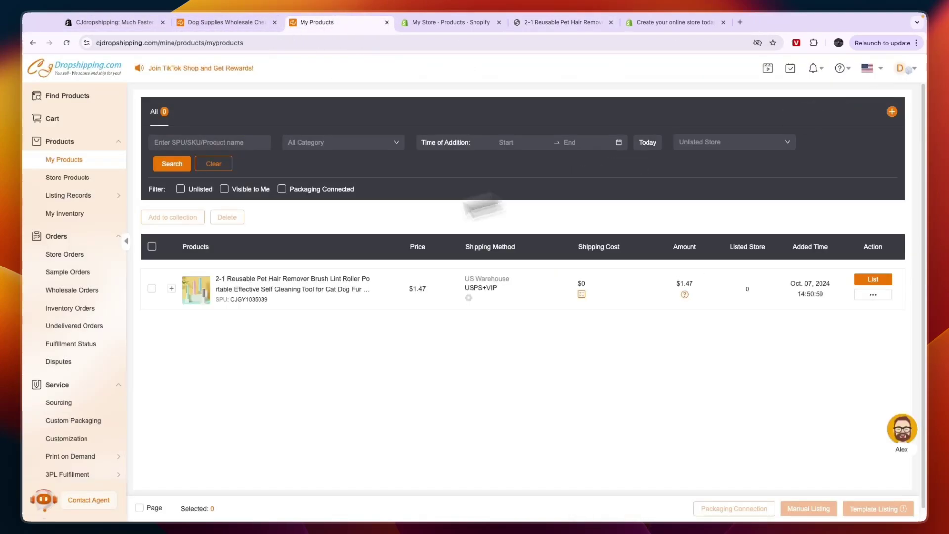
click(78, 253)
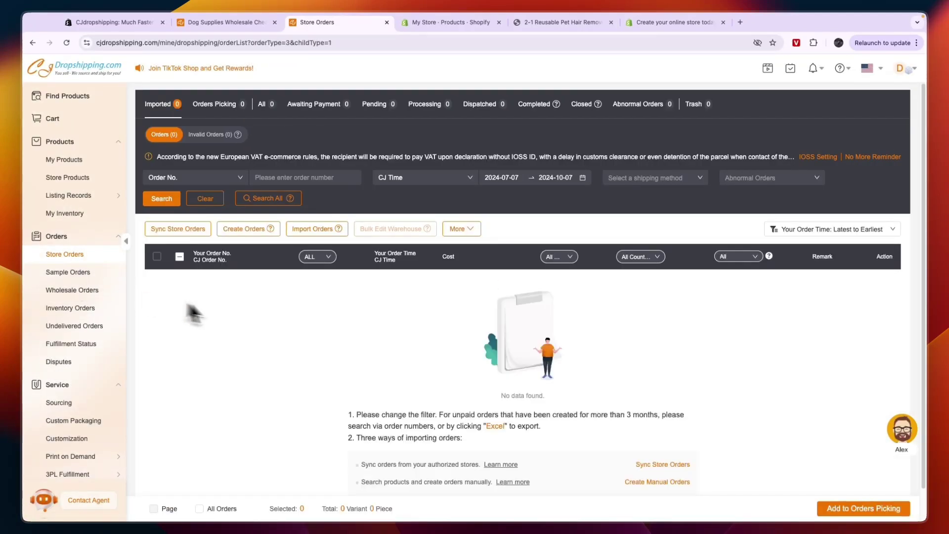
scroll(438, 332, down, 2)
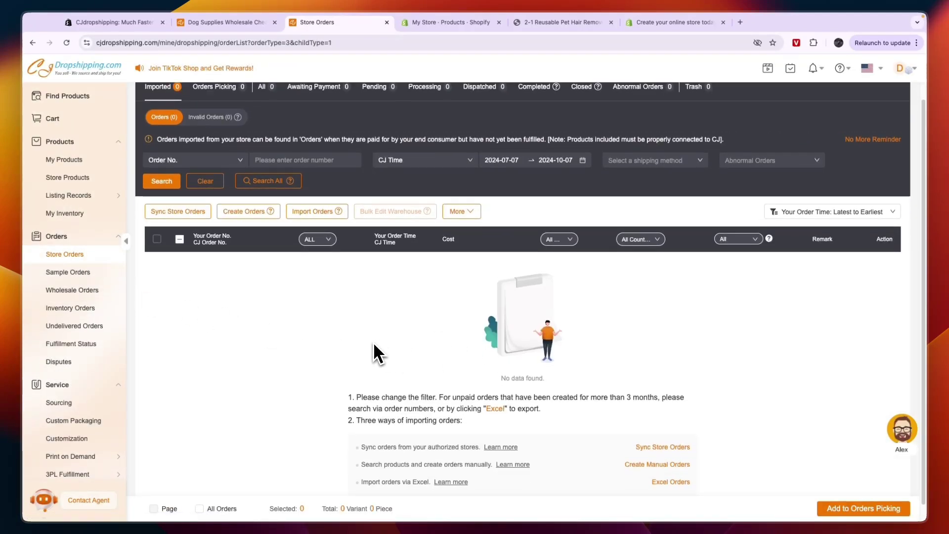
scroll(504, 396, down, 1)
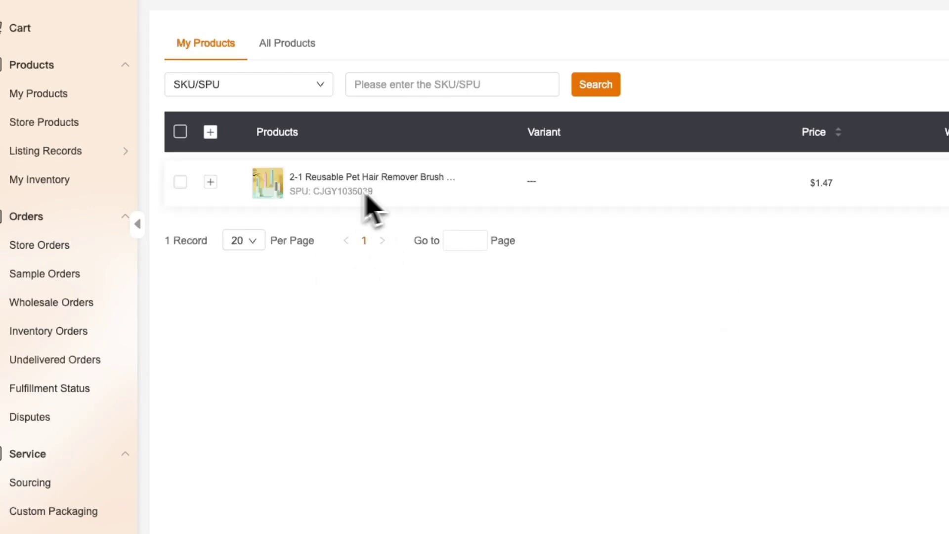
- Expand the pet hair remover's variants, pick White, and go to Sourcing
click(210, 182)
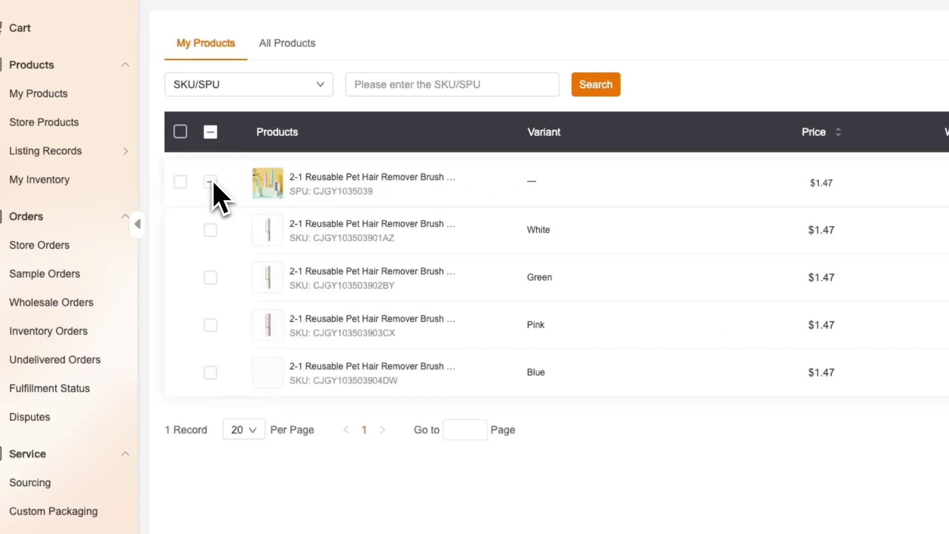
click(210, 231)
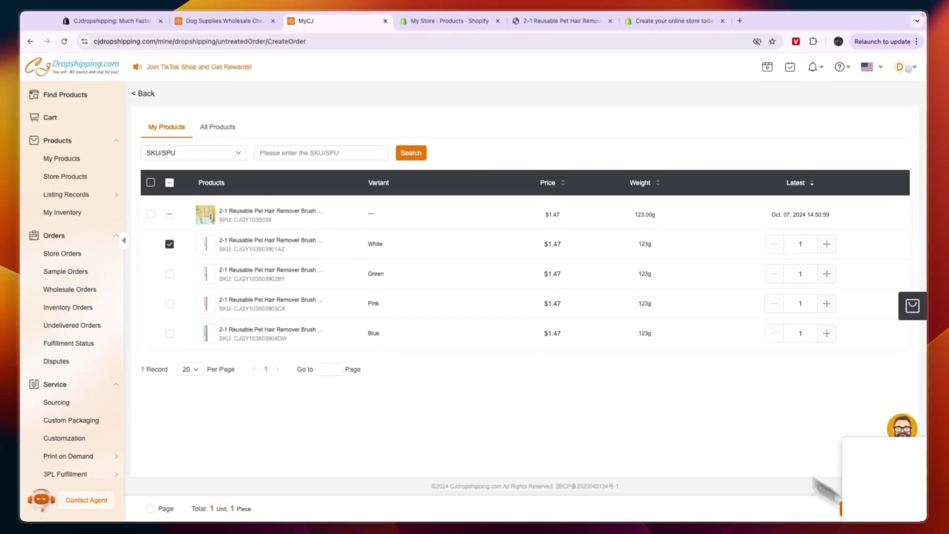
click(57, 402)
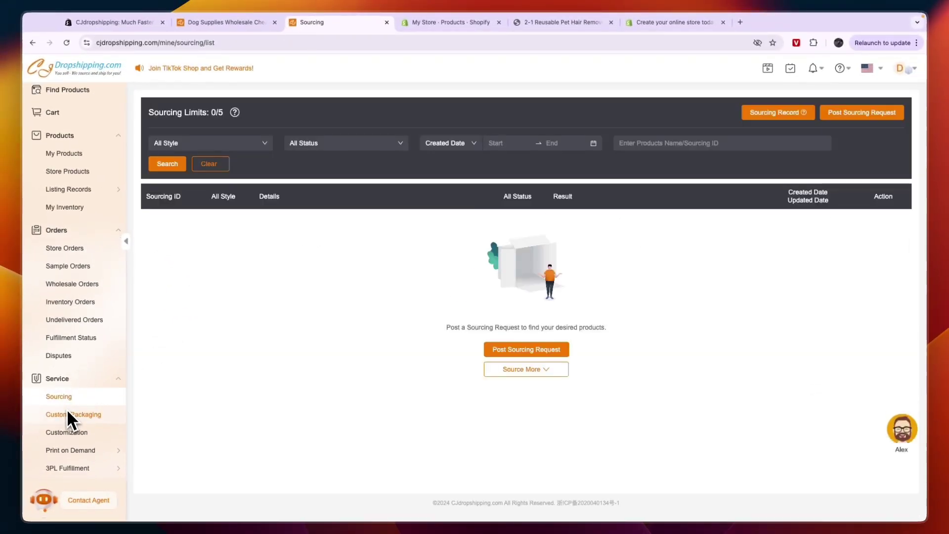
- Go to Service > Customization and start a new customization request
scroll(63, 350, down, 3)
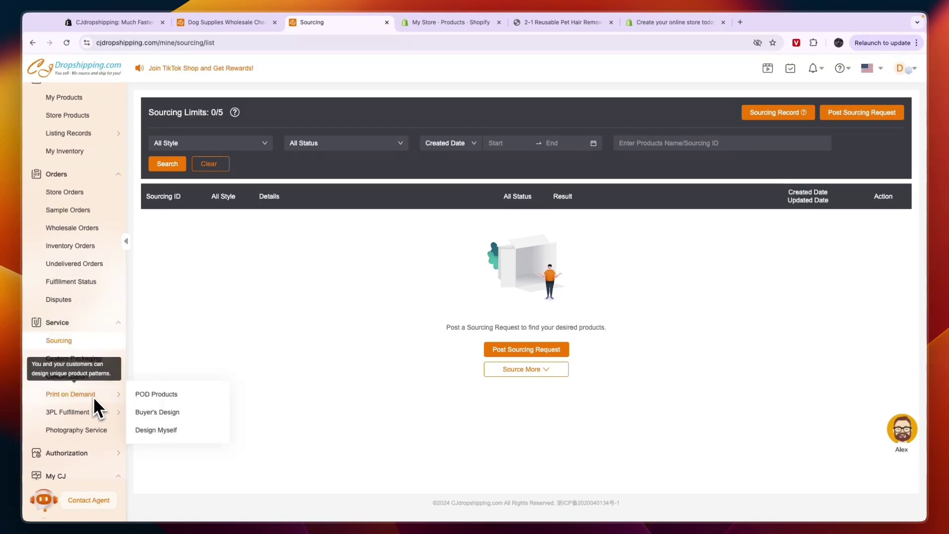
scroll(90, 390, down, 1)
mouse_move(90, 389)
scroll(91, 346, down, 5)
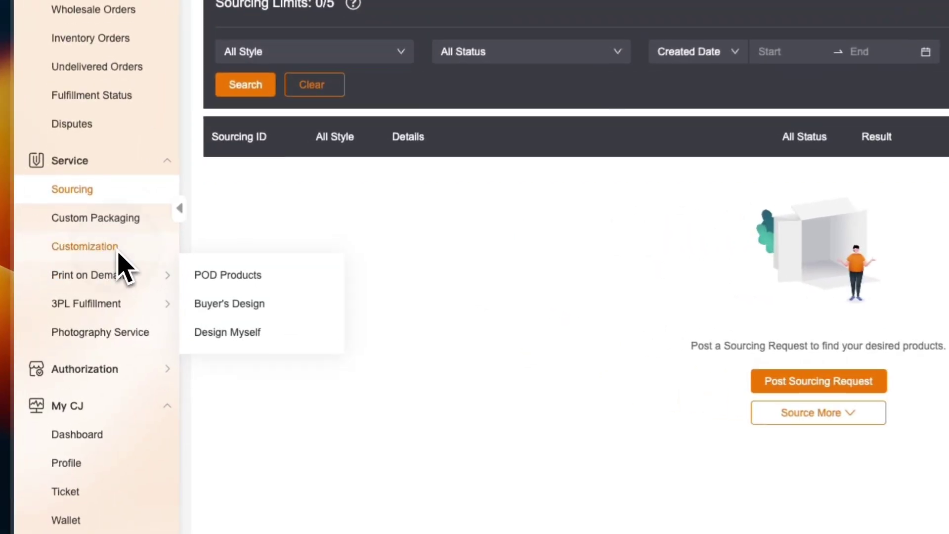
click(86, 267)
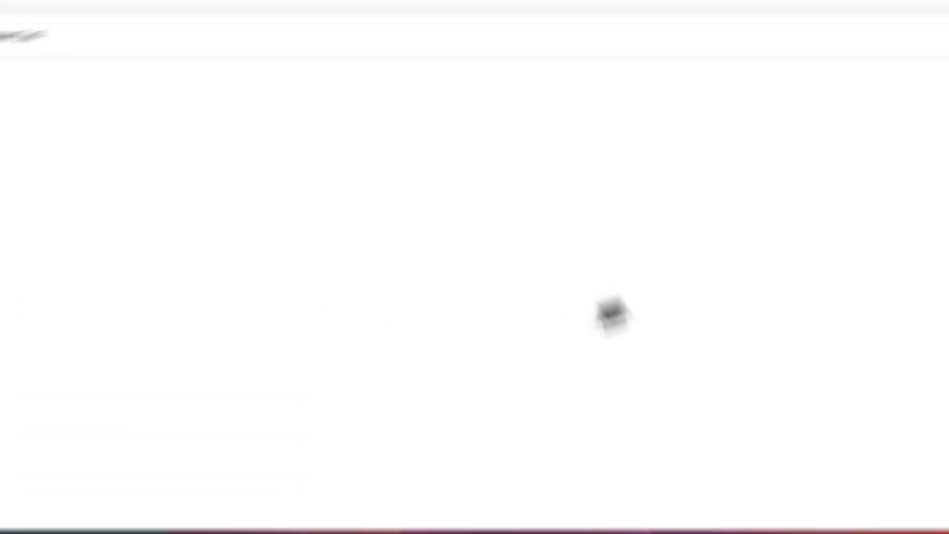
click(850, 94)
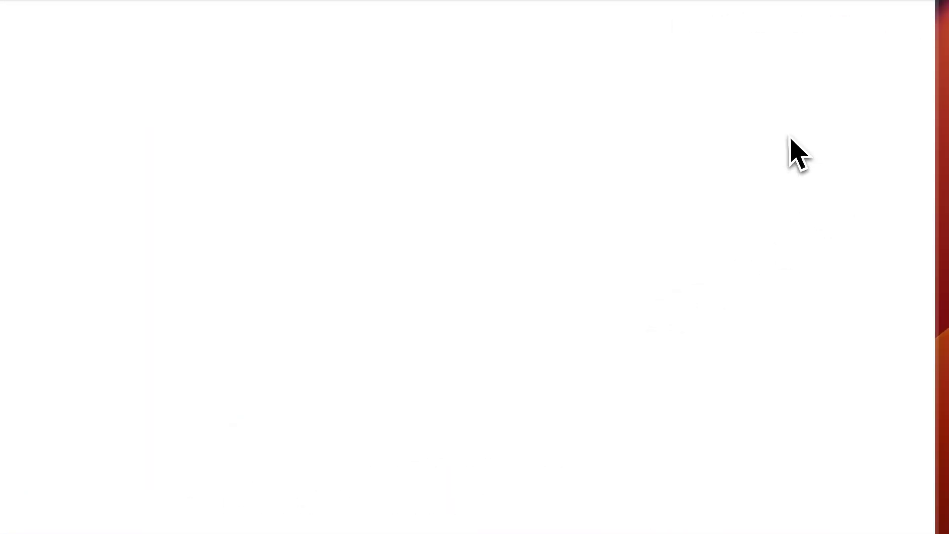
- Pick a request type and set the category to Pet Supplies
click(412, 259)
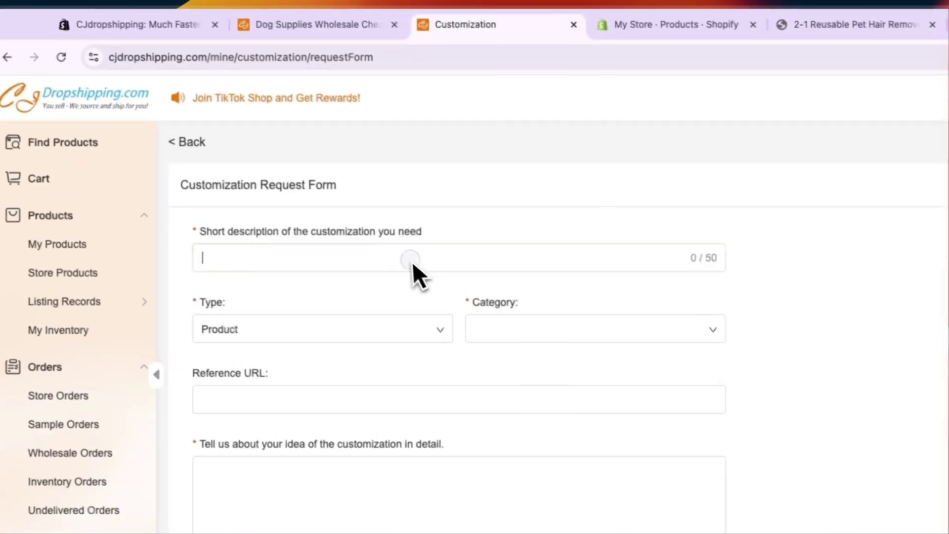
drag(218, 234, 452, 254)
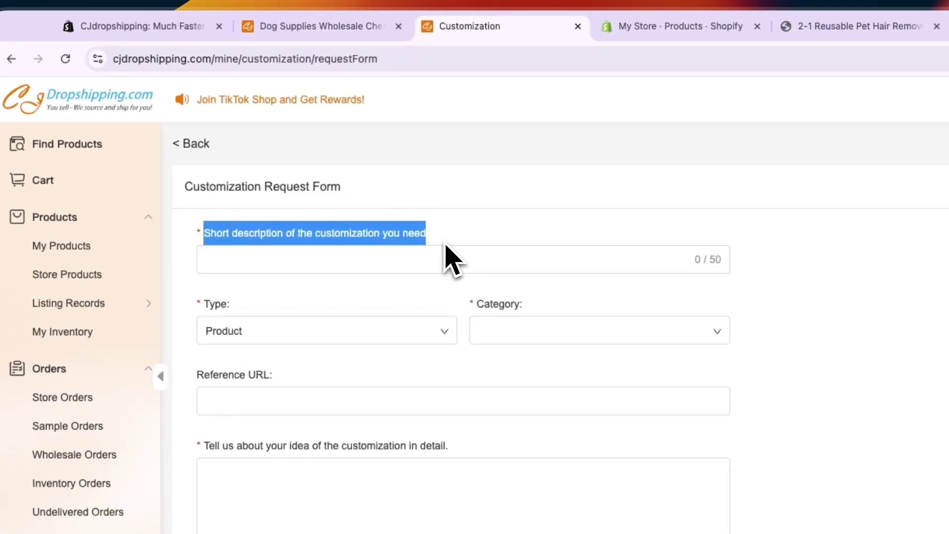
click(398, 269)
click(258, 327)
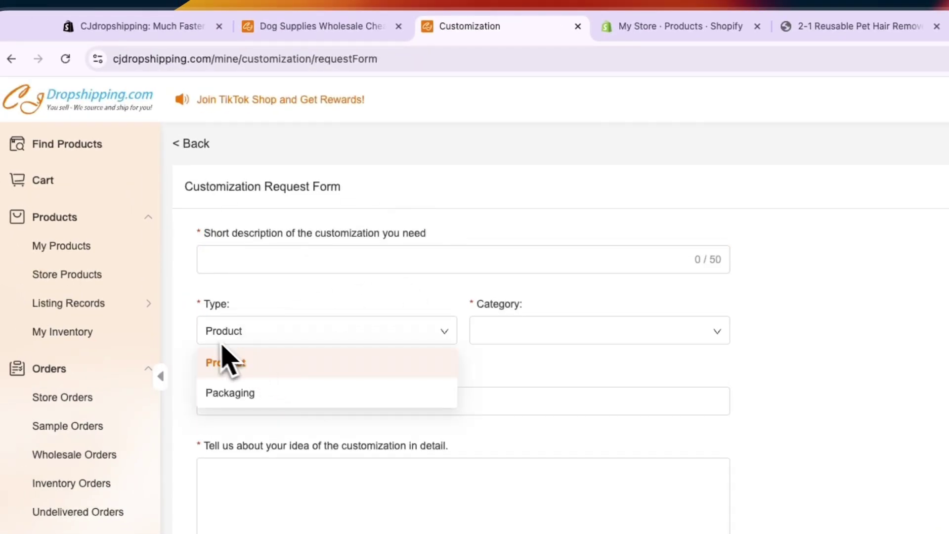
click(502, 328)
click(524, 393)
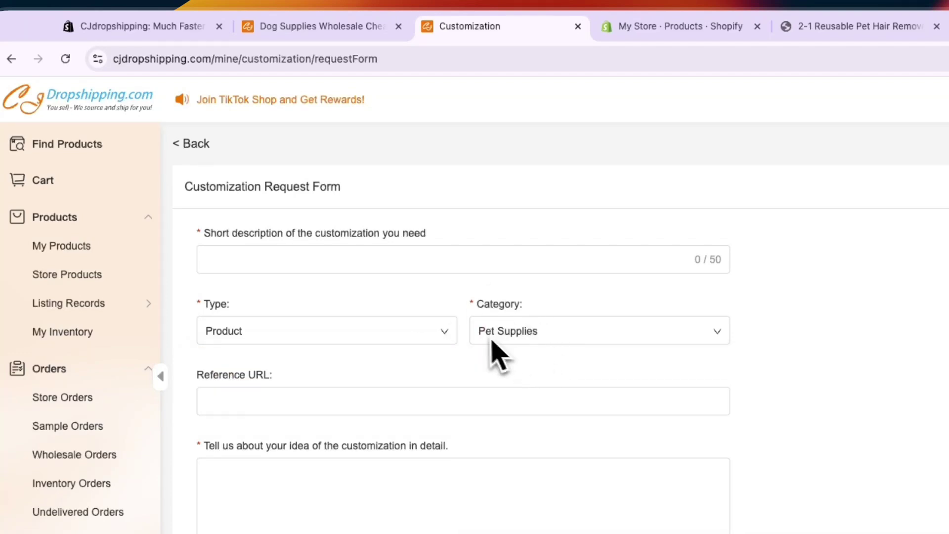
scroll(499, 353, down, 1)
- Paste the 2-1 Reusable Pet Hair Remover page address as the Reference URL
click(264, 376)
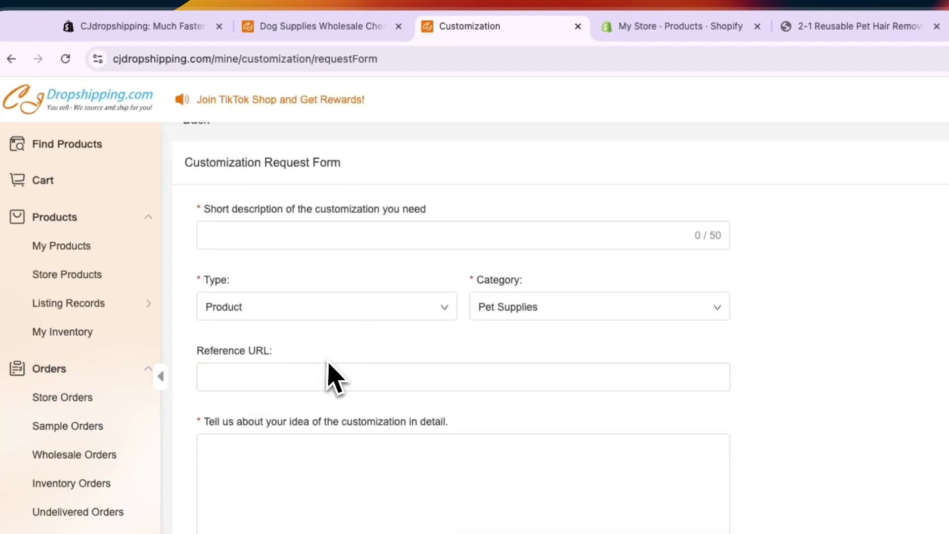
scroll(321, 222, down, 1)
click(307, 28)
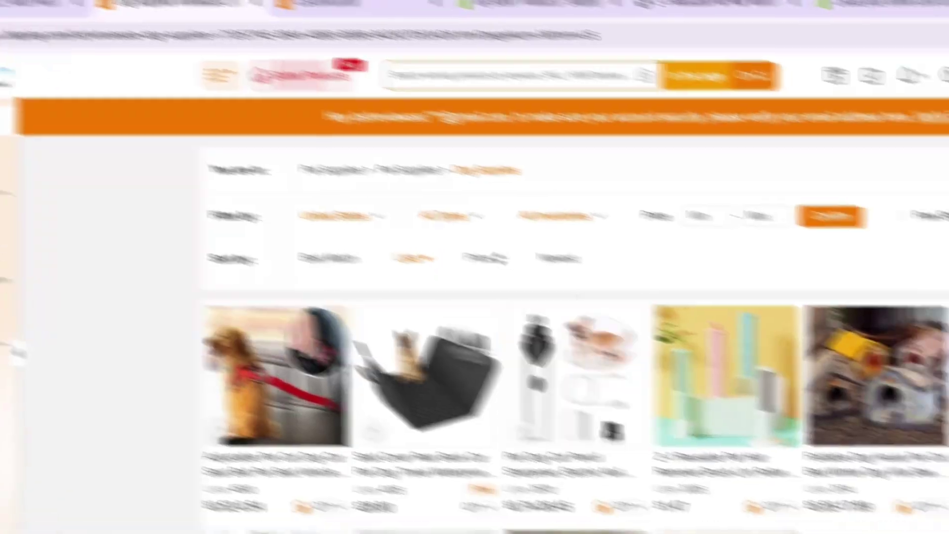
click(825, 375)
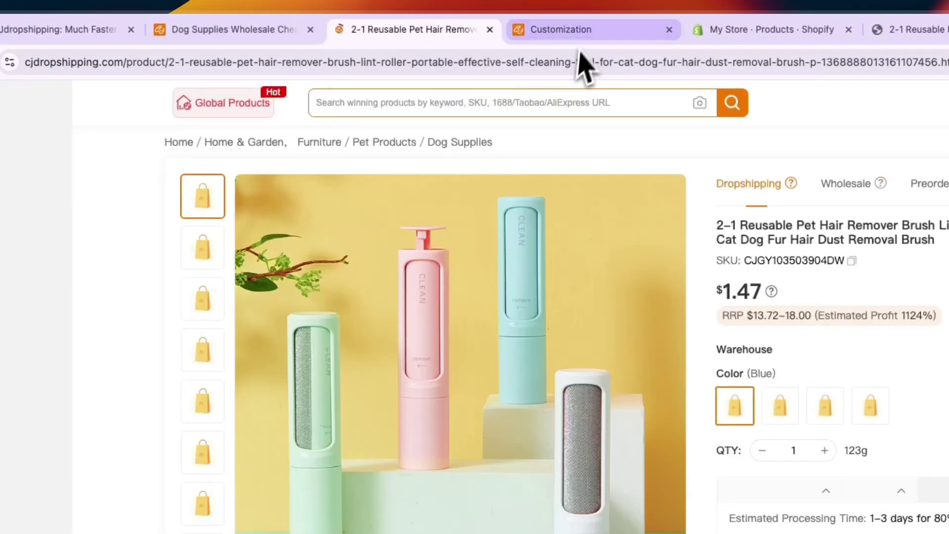
click(552, 66)
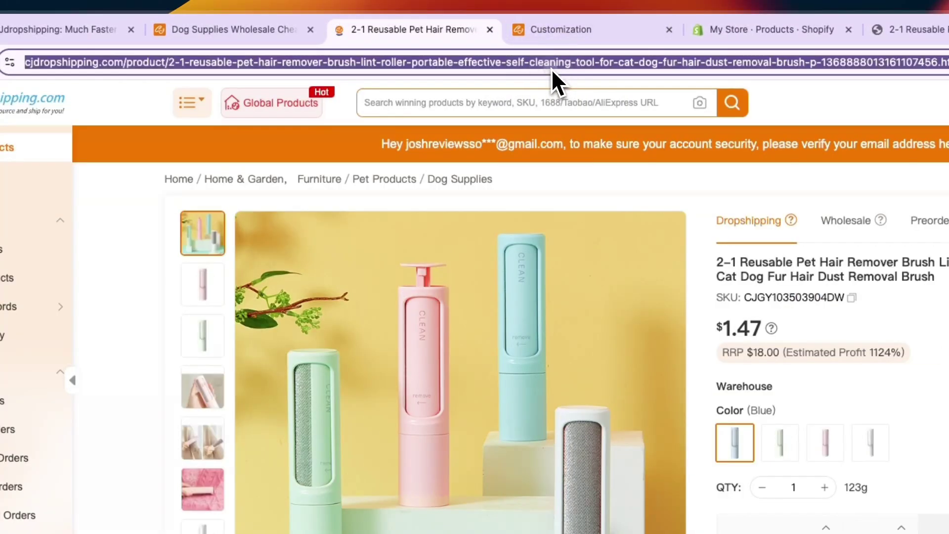
right_click(552, 67)
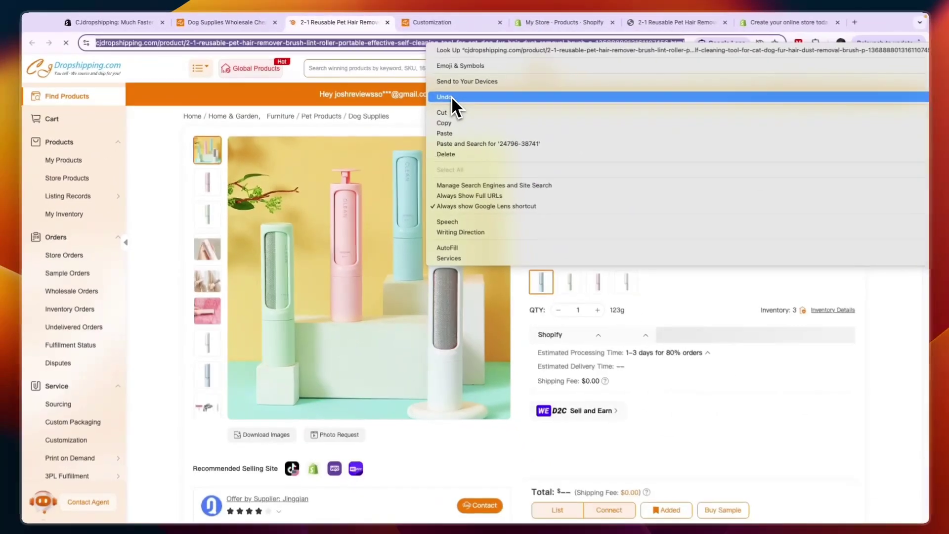
click(447, 122)
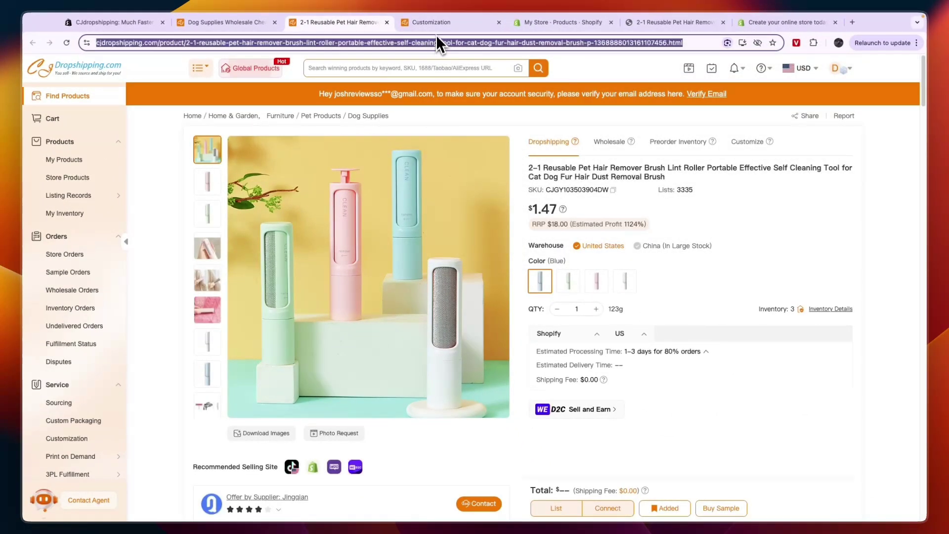
click(436, 27)
right_click(342, 233)
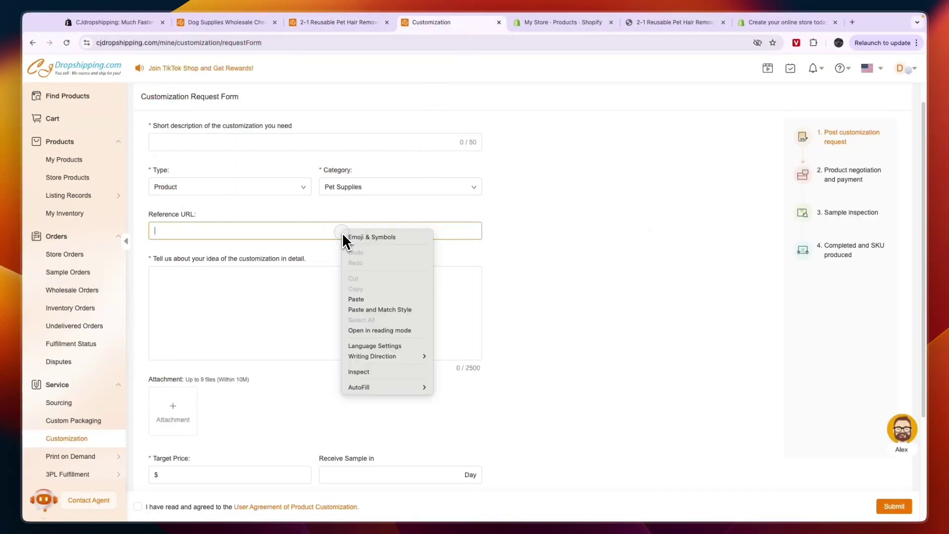
click(356, 299)
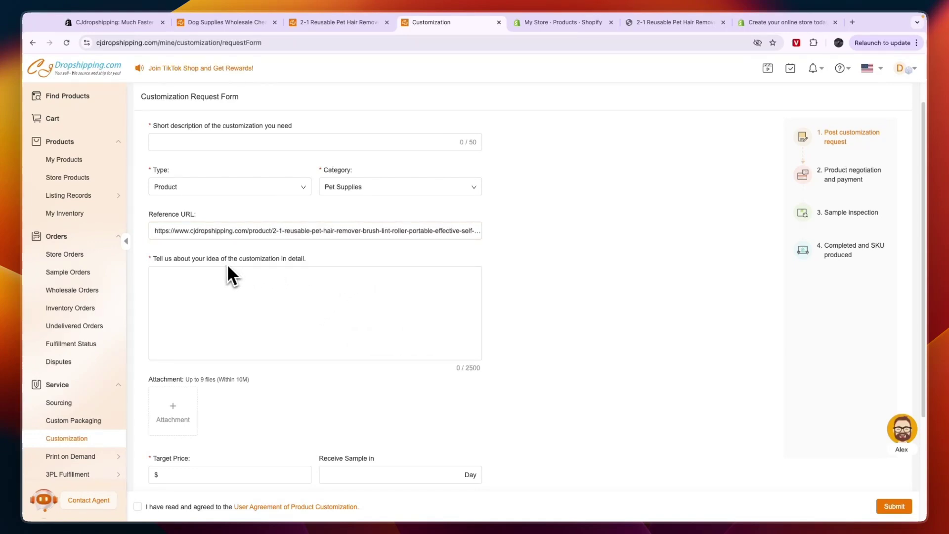
scroll(287, 314, down, 3)
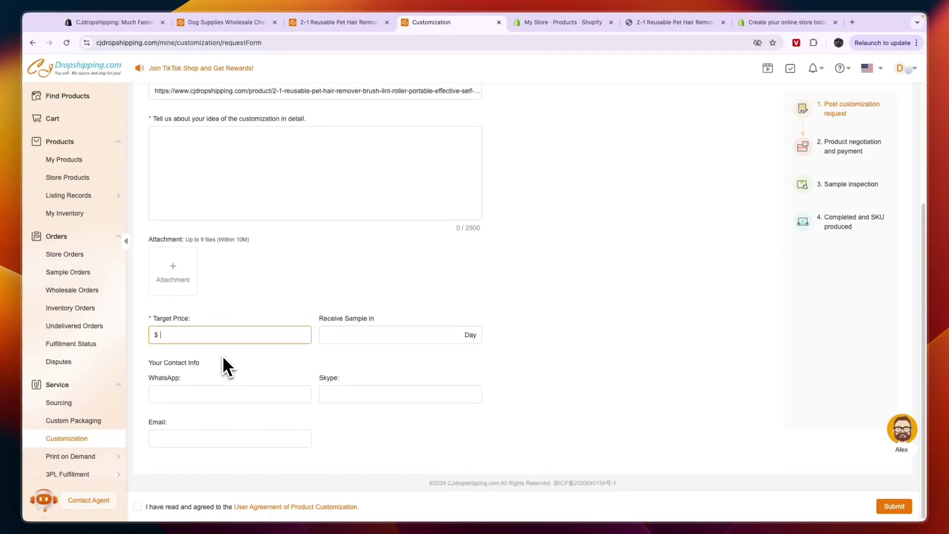
- Check the product's $1.47 price and enter a 30-day sample time
click(337, 22)
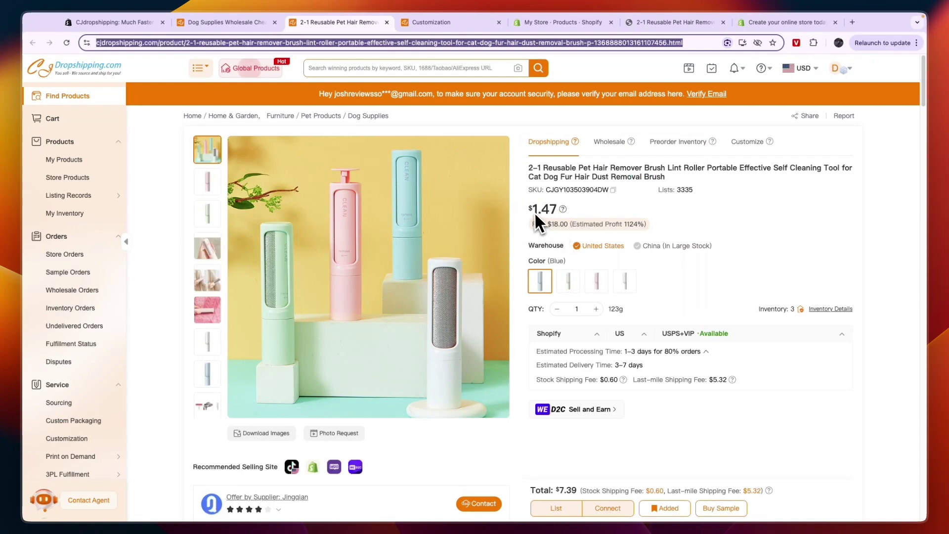
drag(535, 211, 559, 209)
click(428, 23)
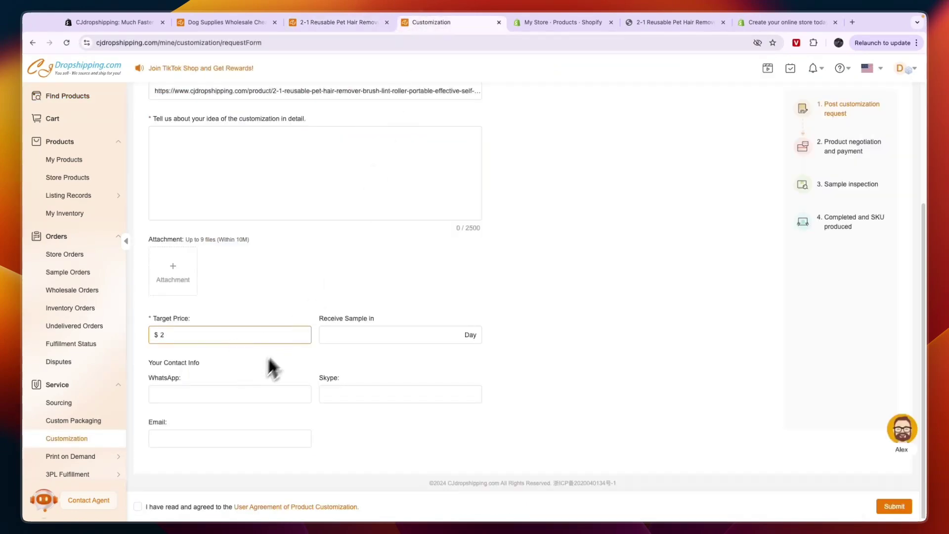
click(356, 342)
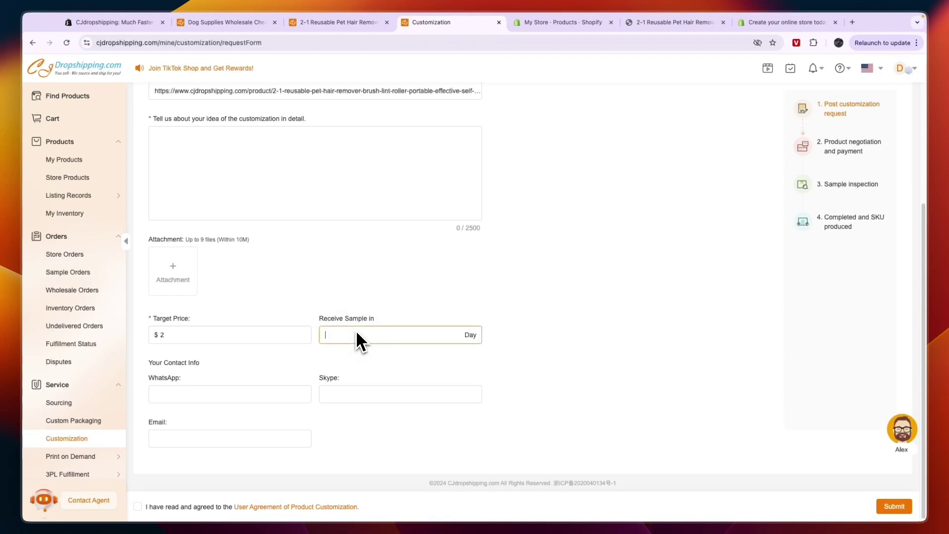
text(30)
click(365, 271)
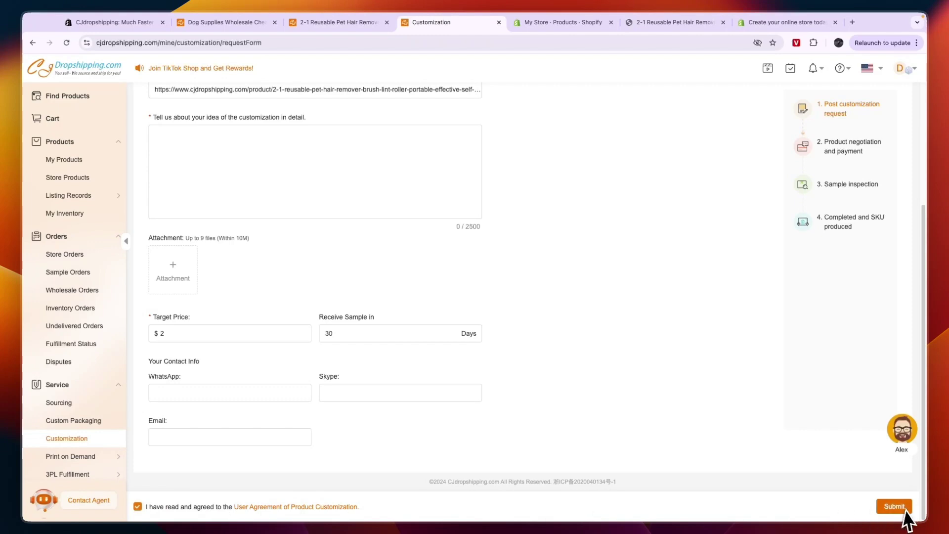
scroll(716, 460, up, 4)
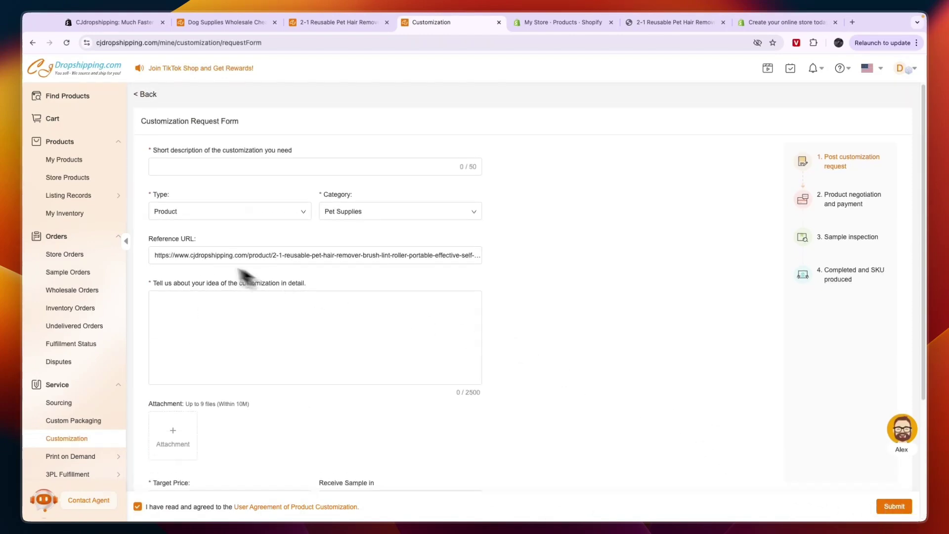
scroll(198, 316, down, 4)
scroll(94, 316, down, 2)
scroll(92, 318, down, 3)
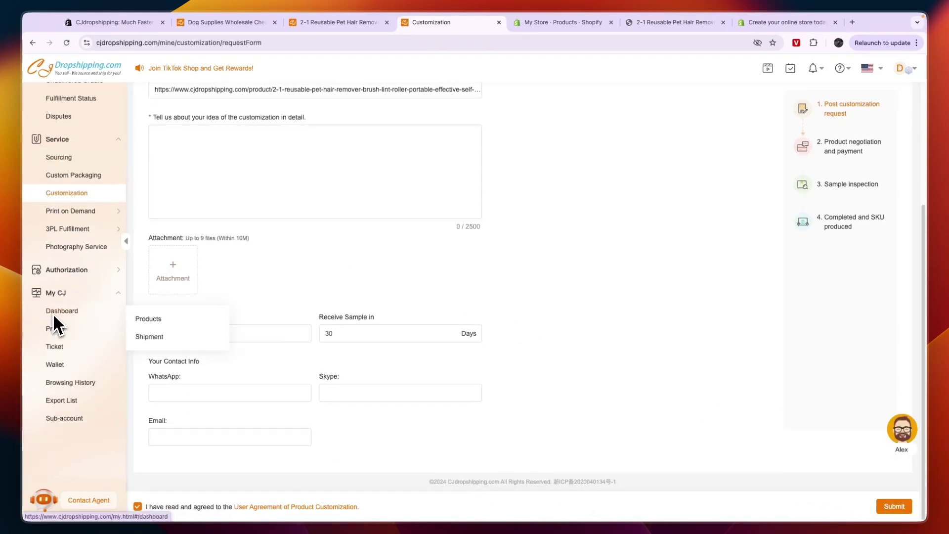
scroll(277, 337, up, 3)
scroll(341, 311, up, 1)
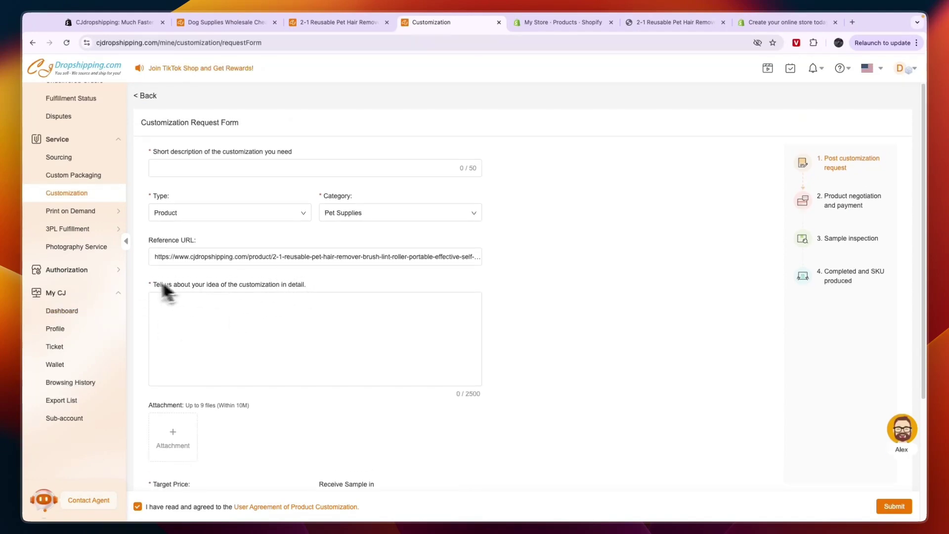
scroll(84, 340, up, 5)
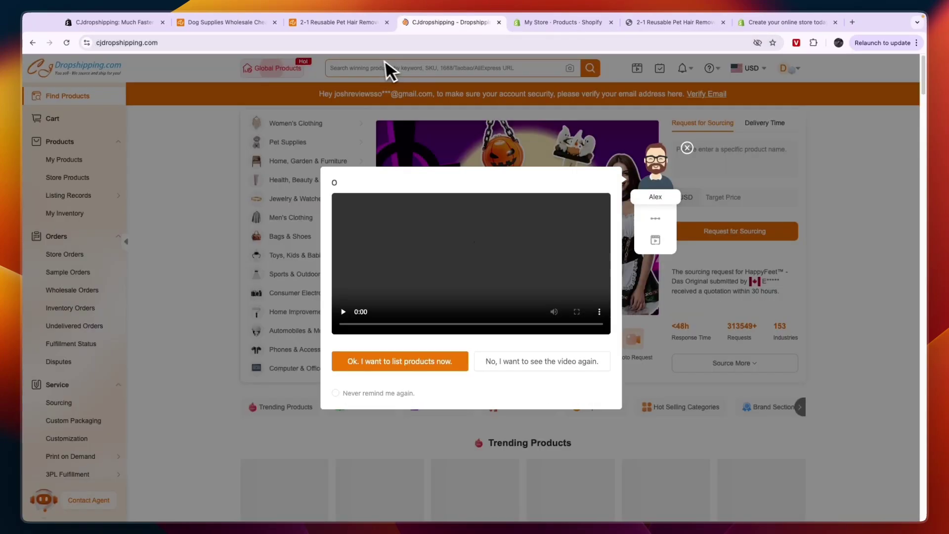
- Return to the CJ homepage, close the how-to-list video, and scroll to Trending Products
click(438, 63)
click(446, 45)
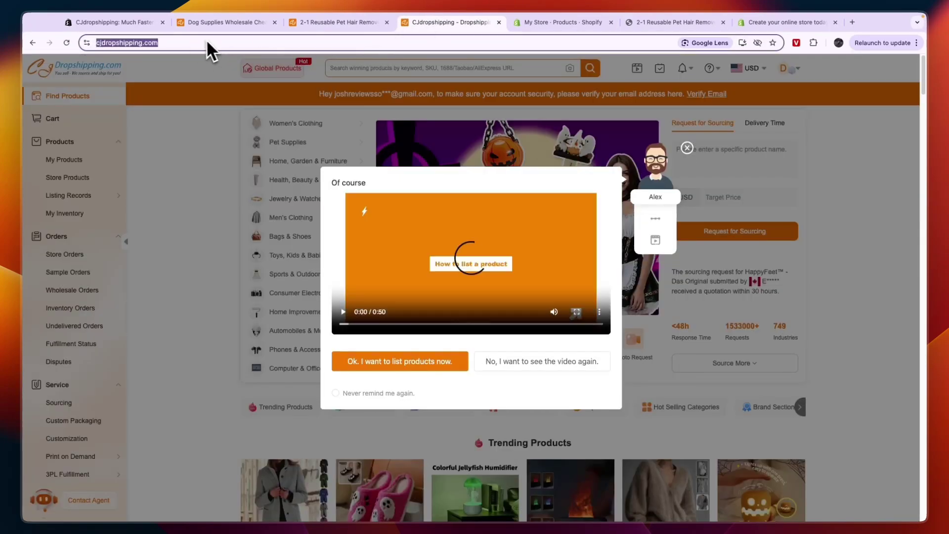
click(687, 148)
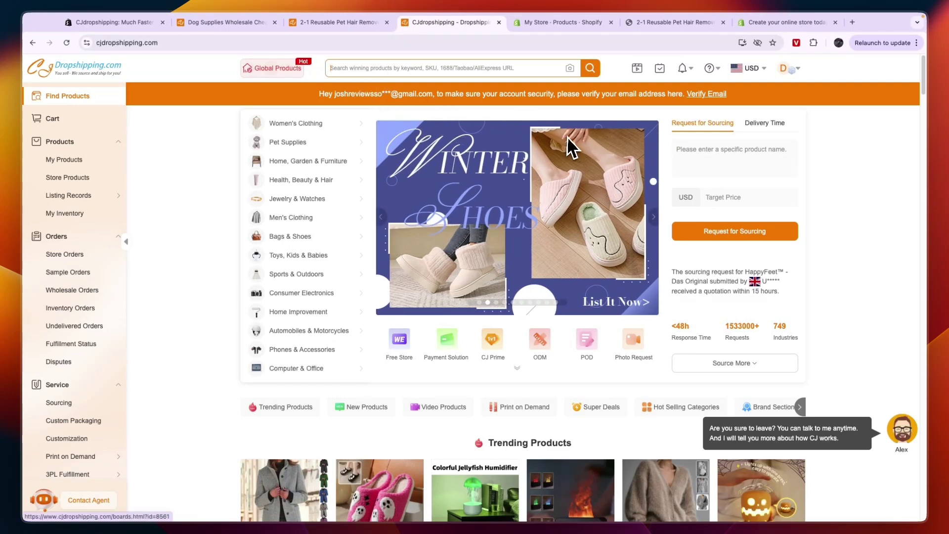
scroll(519, 216, down, 5)
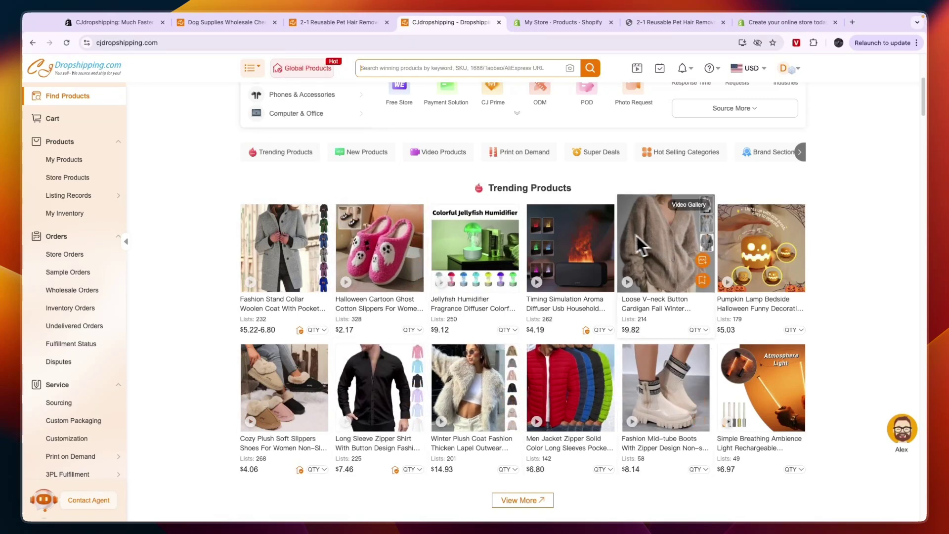
mouse_move(606, 239)
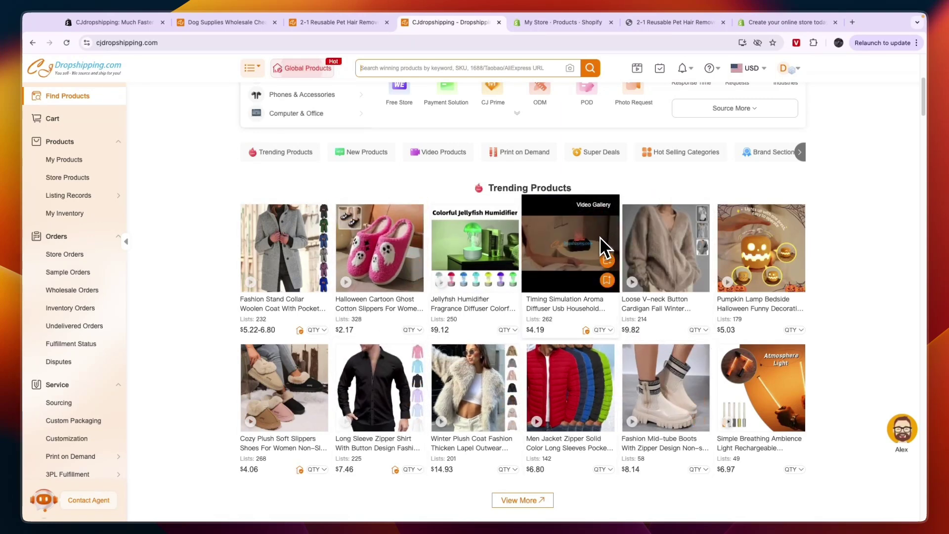
- List the Timing Simulation aroma diffuser to the Shopify store and view Shopify's products
click(604, 262)
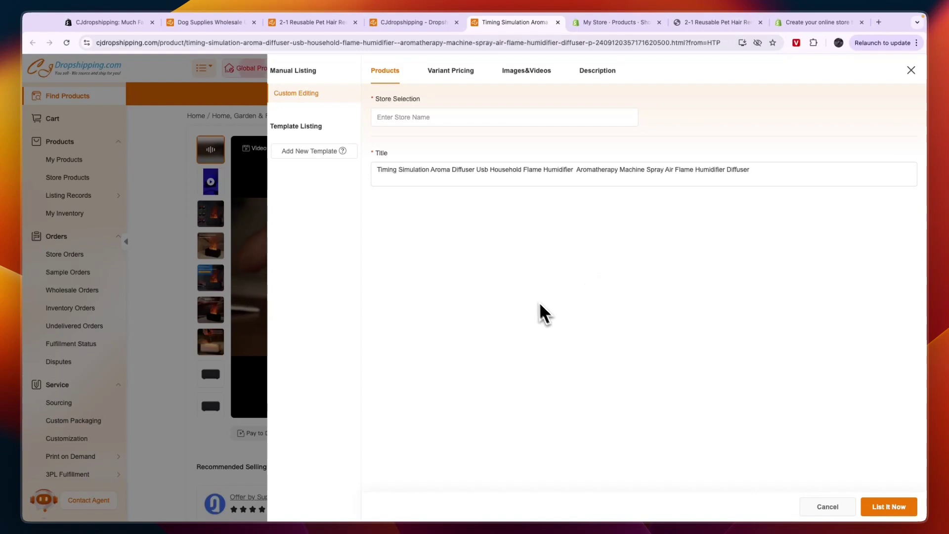
click(663, 277)
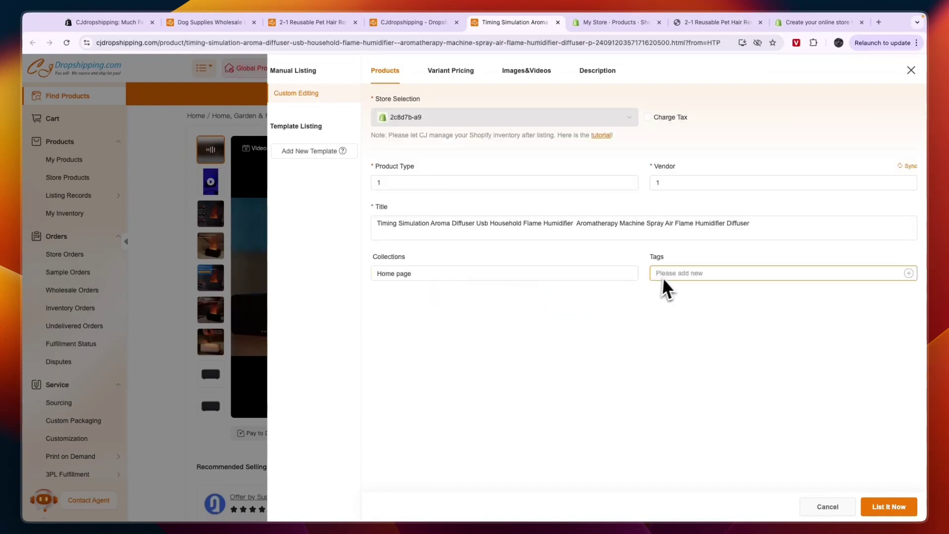
click(911, 507)
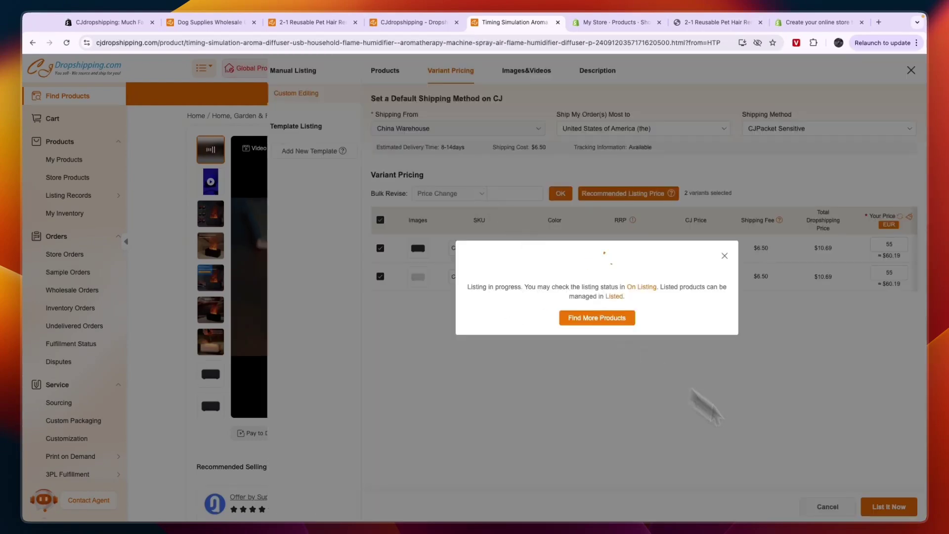
click(725, 255)
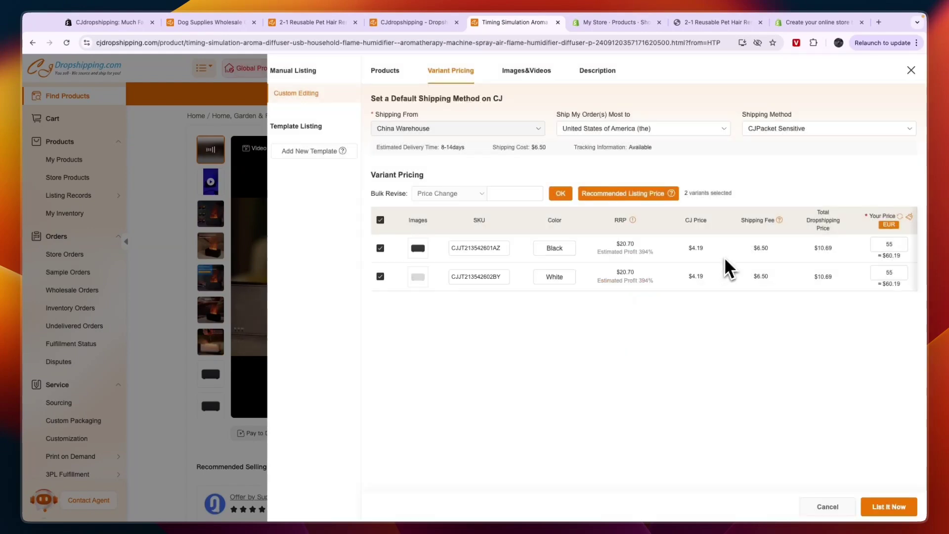
click(615, 23)
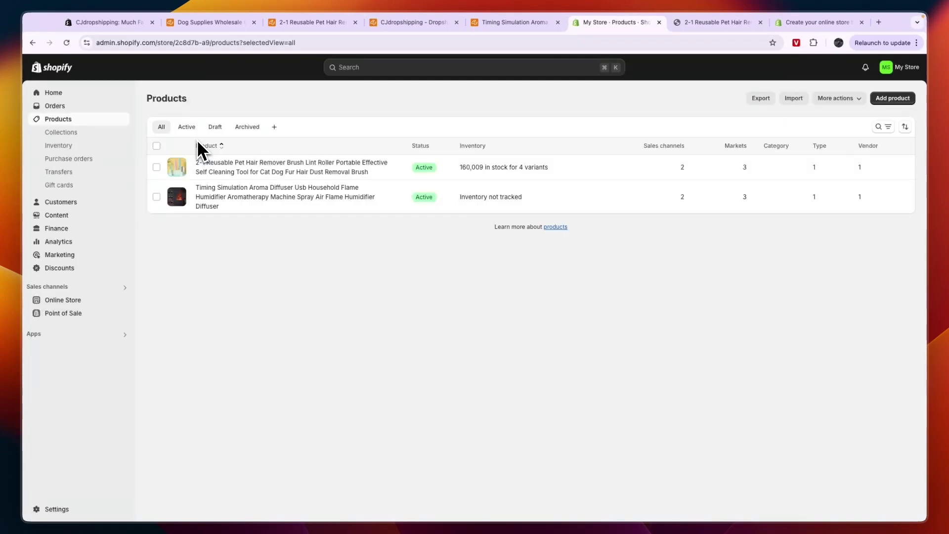
- Check the pet hair remover's stock: 160,009 in stock across 4 variants
drag(459, 167, 476, 172)
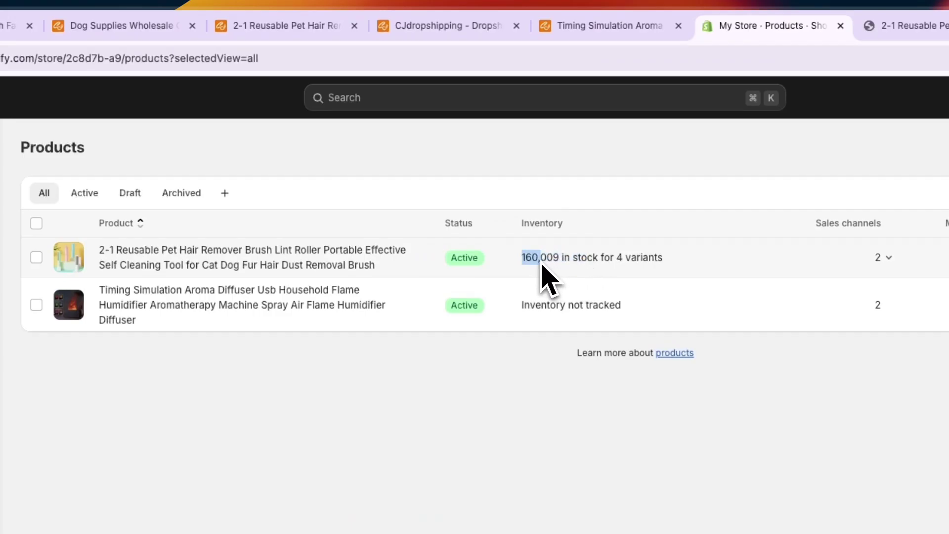
drag(544, 277, 659, 275)
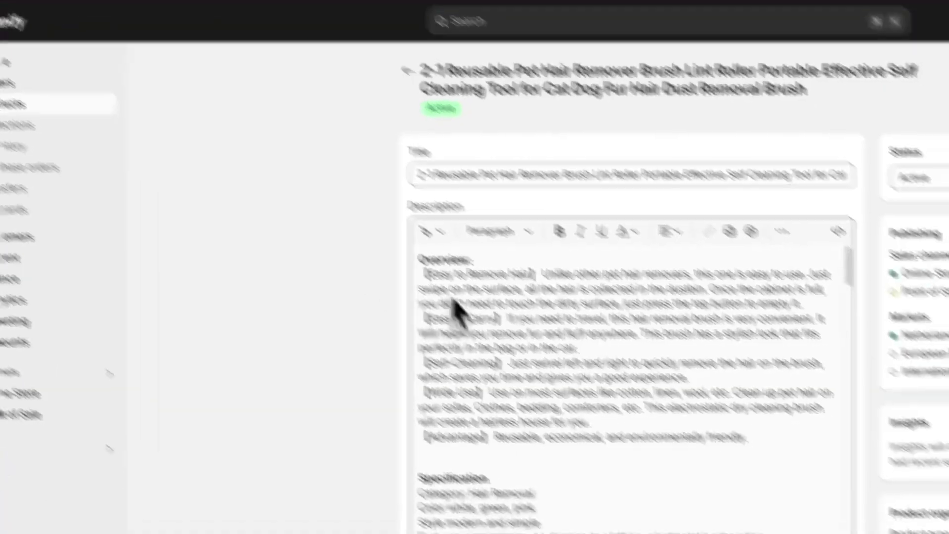
scroll(375, 334, down, 5)
scroll(375, 209, down, 10)
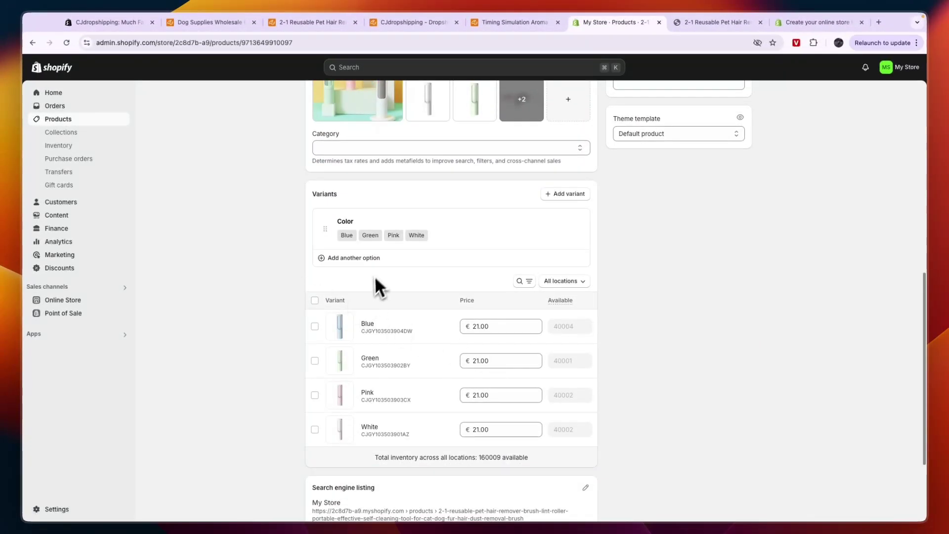
scroll(407, 316, down, 3)
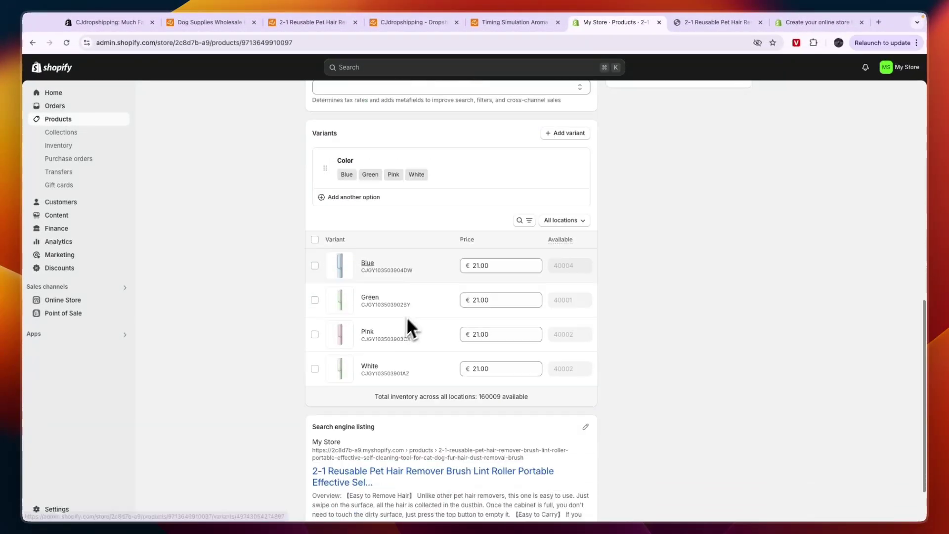
scroll(399, 323, up, 15)
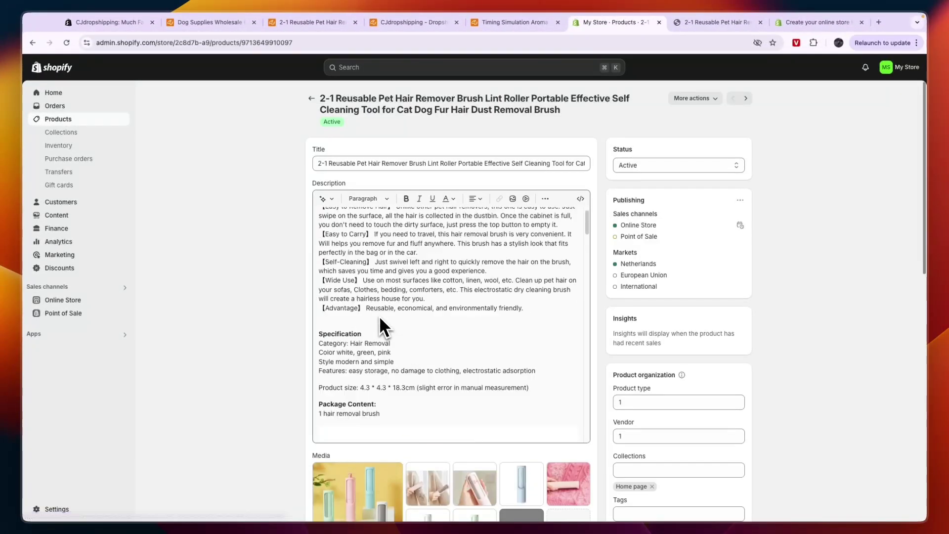
click(311, 97)
- Preview the flame diffuser's storefront page at €55,00, then return to the admin
click(399, 195)
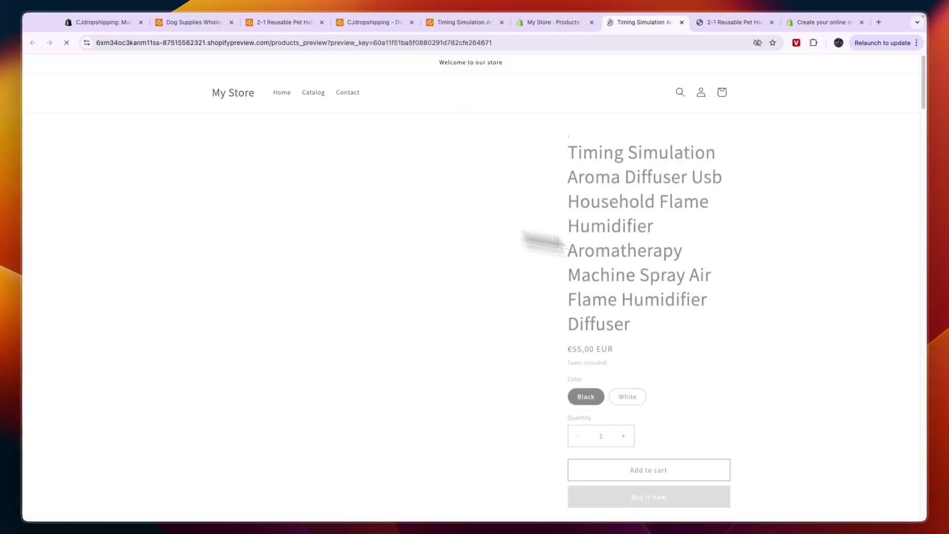
scroll(602, 382, down, 15)
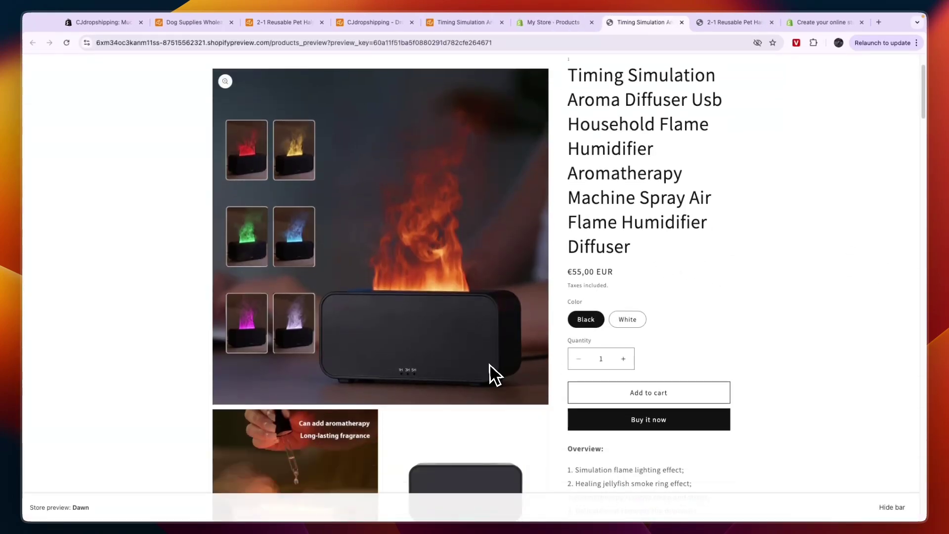
scroll(602, 371, down, 15)
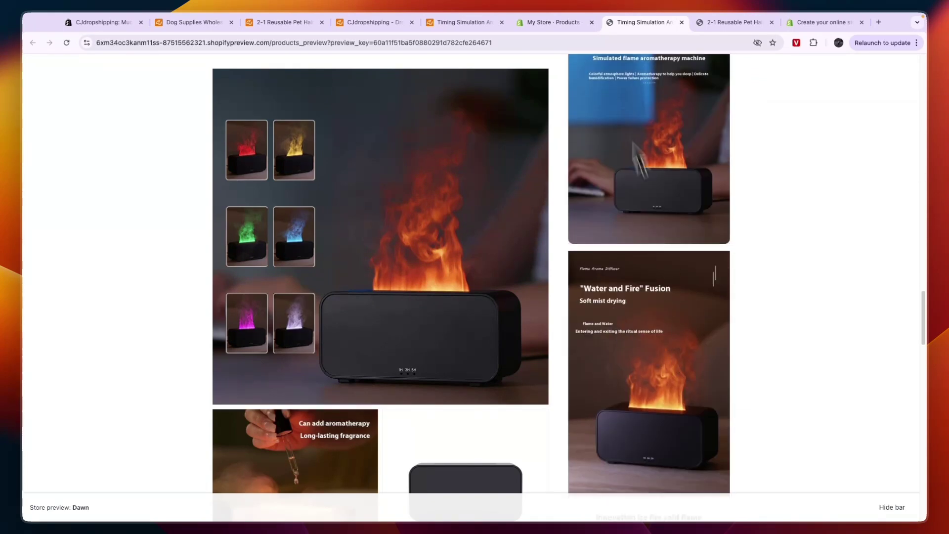
click(561, 30)
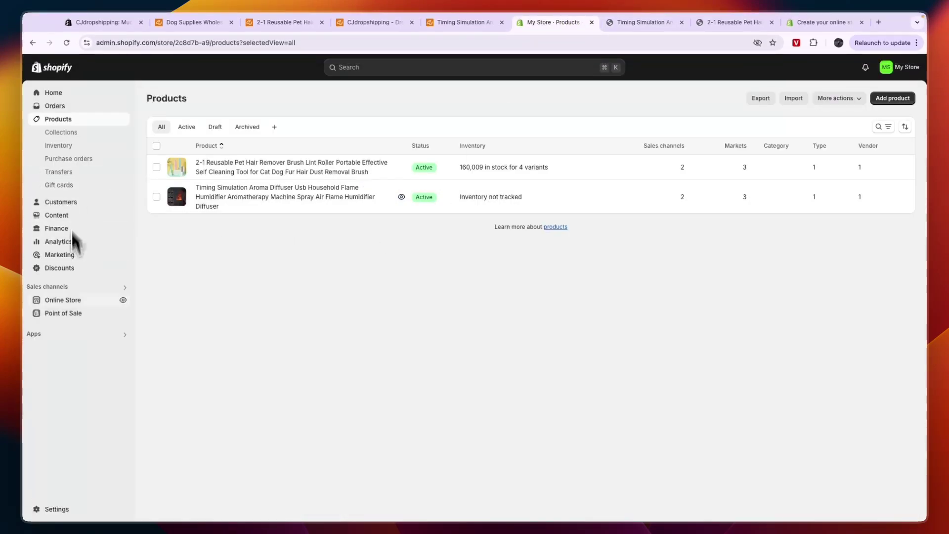
- Browse Online Store themes, with Dawn current, and the popular free themes
click(74, 299)
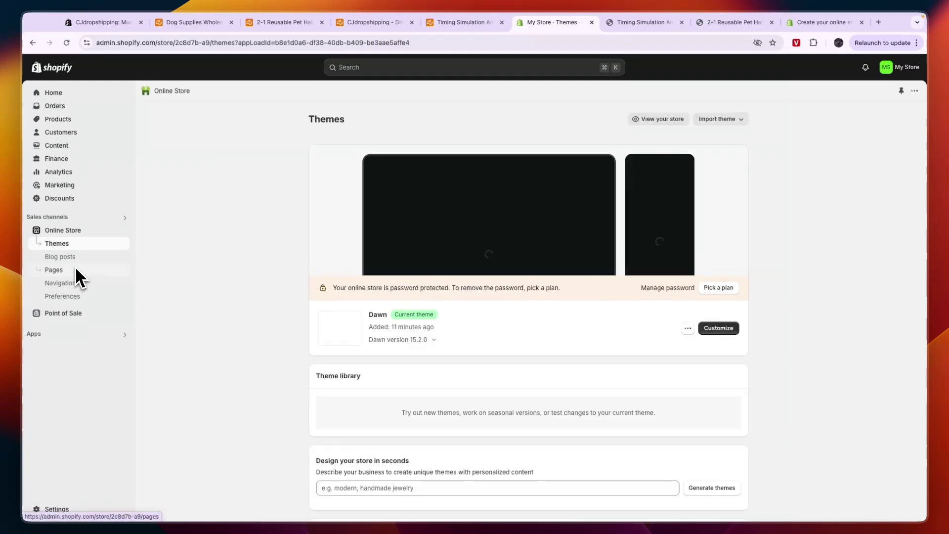
scroll(352, 332, down, 5)
scroll(351, 316, down, 3)
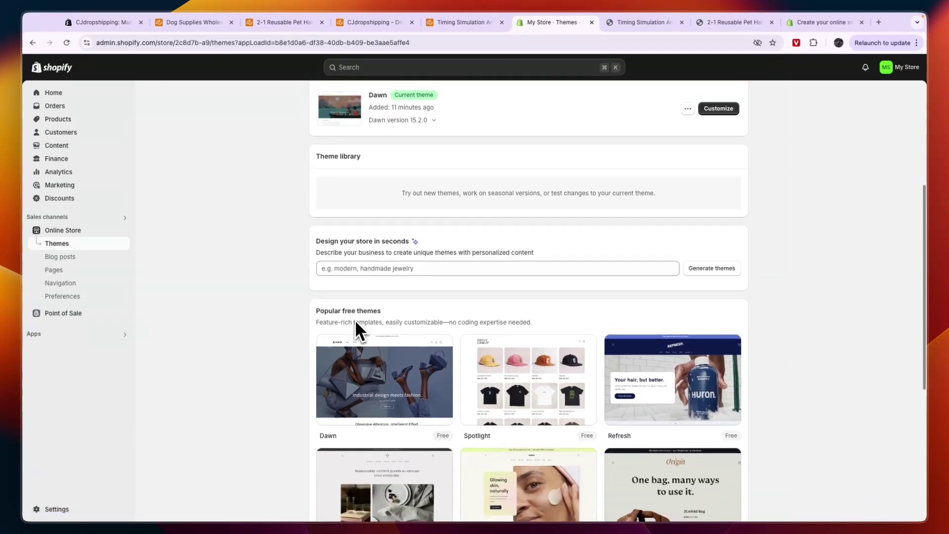
mouse_move(554, 326)
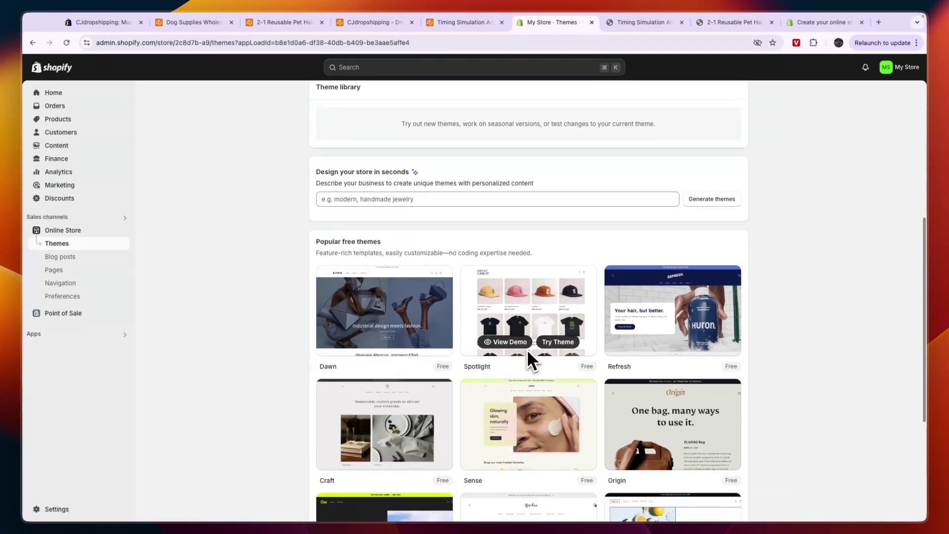
- Bring up the CJdropshipping: Much Faster listing in the Shopify App Store
key(super+2)
scroll(213, 161, down, 1)
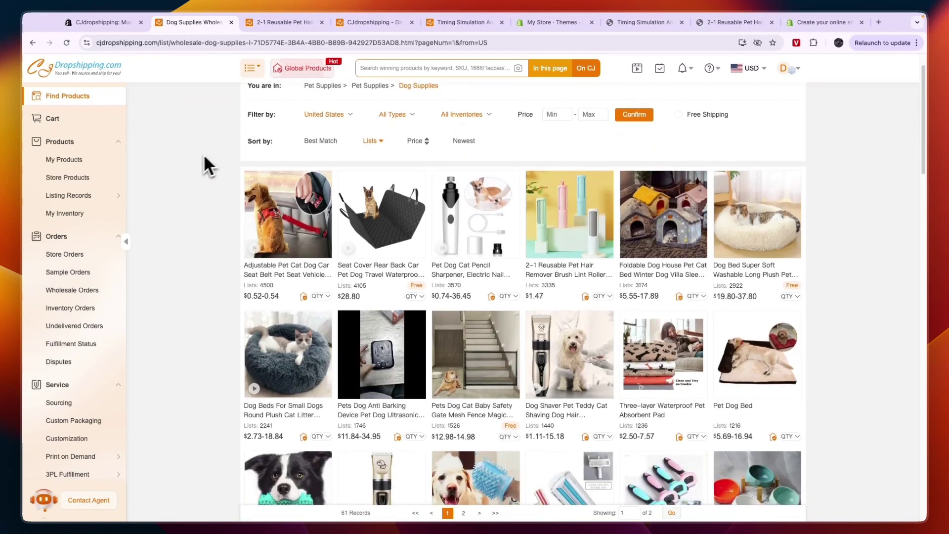
click(96, 22)
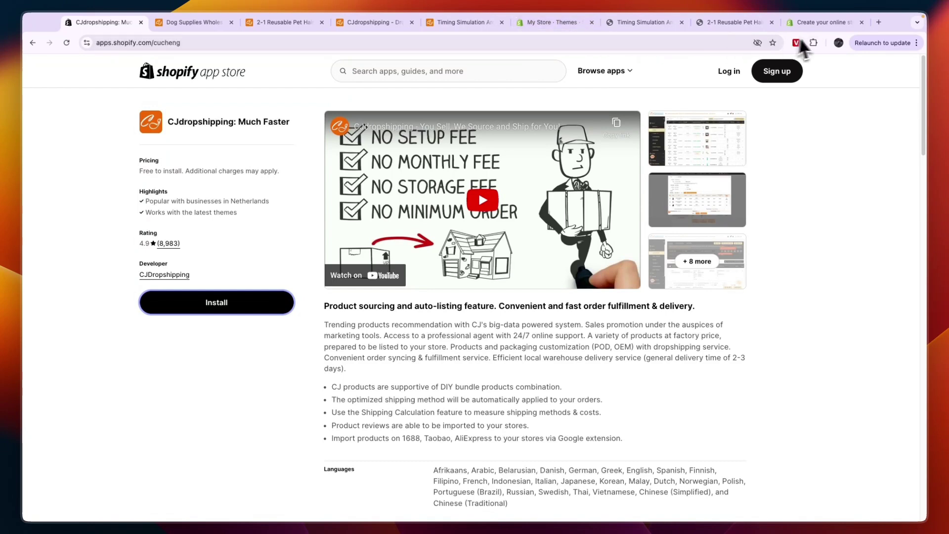
- Compare the Shopify free-trial page with the CJdropshipping app listing, then cancel the Aroma Diffuser listing panel
click(821, 22)
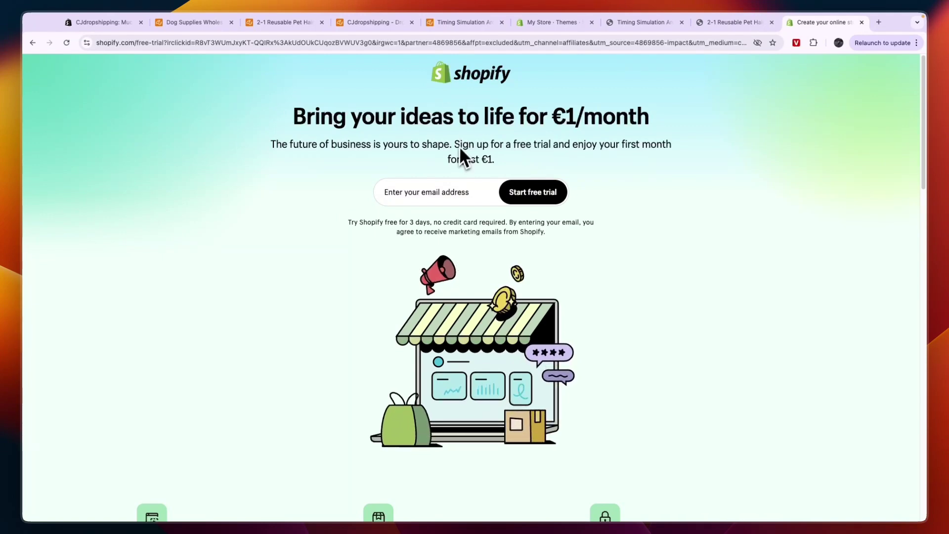
key(super+1)
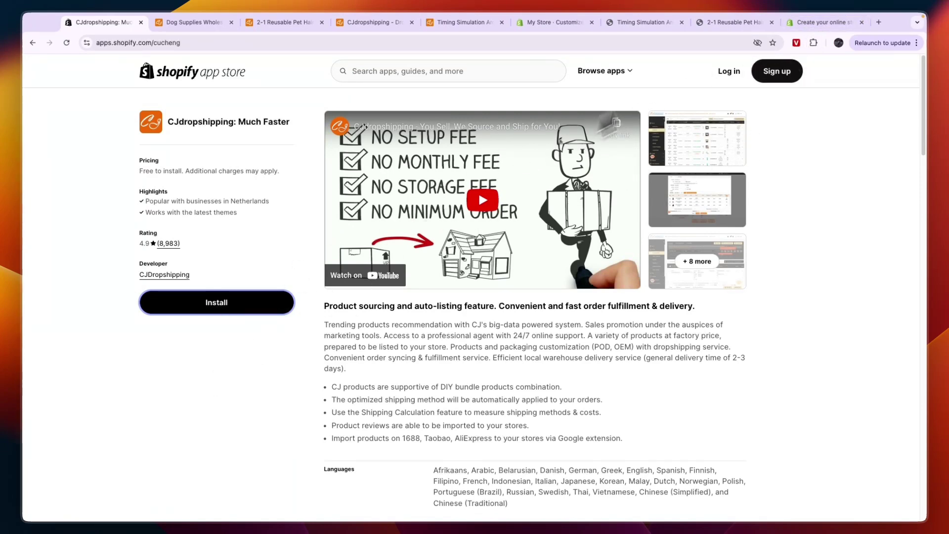
key(super+9)
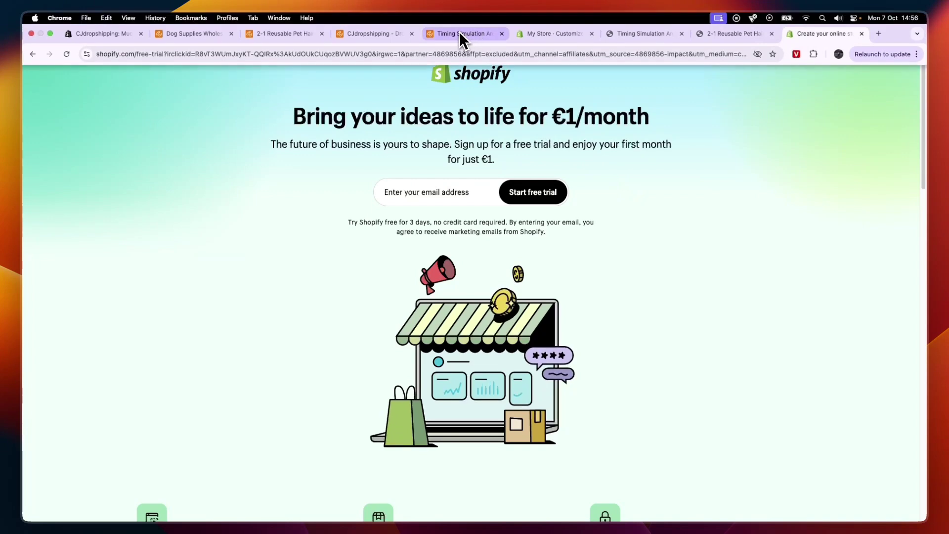
click(463, 22)
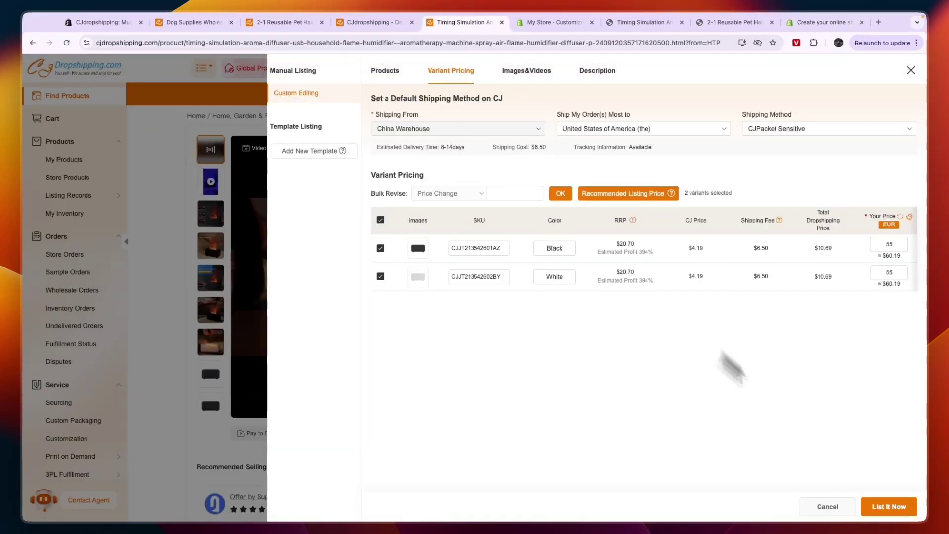
click(832, 509)
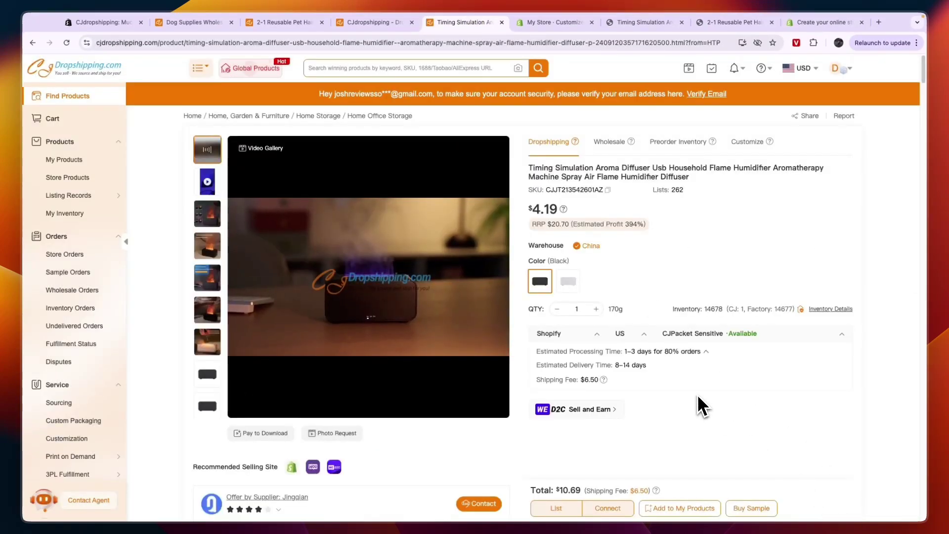